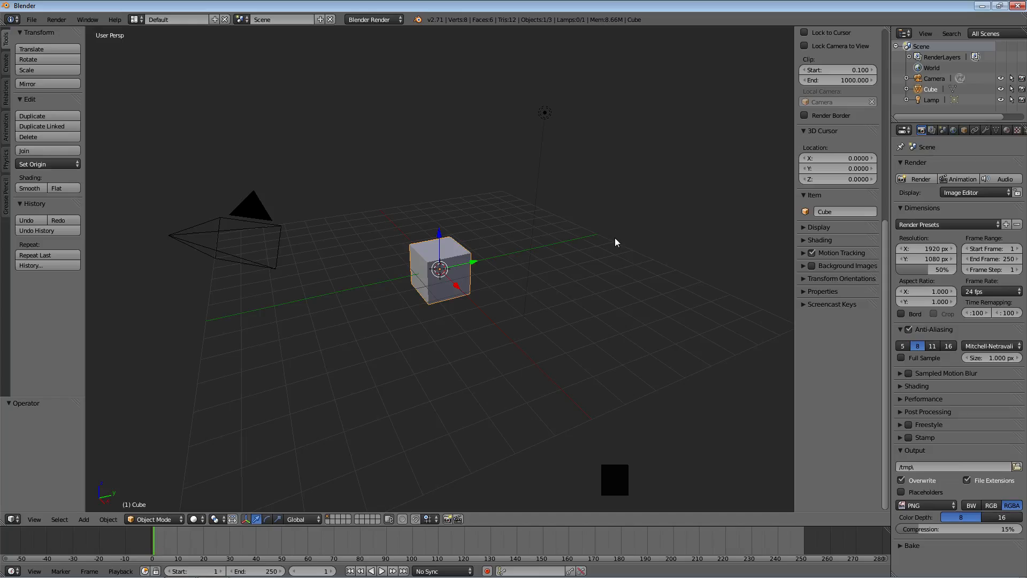
# Select the lamp and switch the render engine to Cycles Render
pyautogui.rightClick(544, 113)
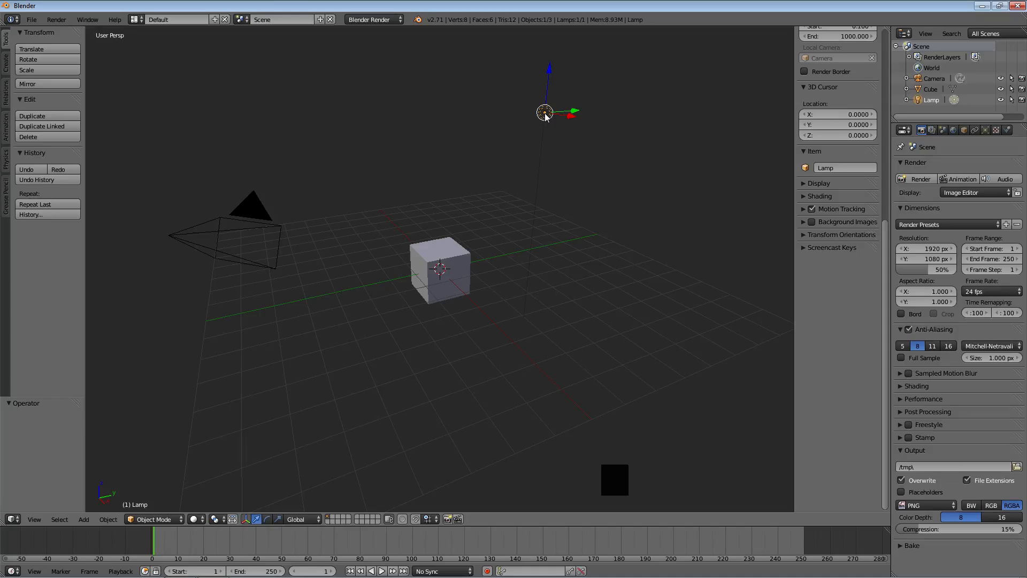
pyautogui.click(381, 20)
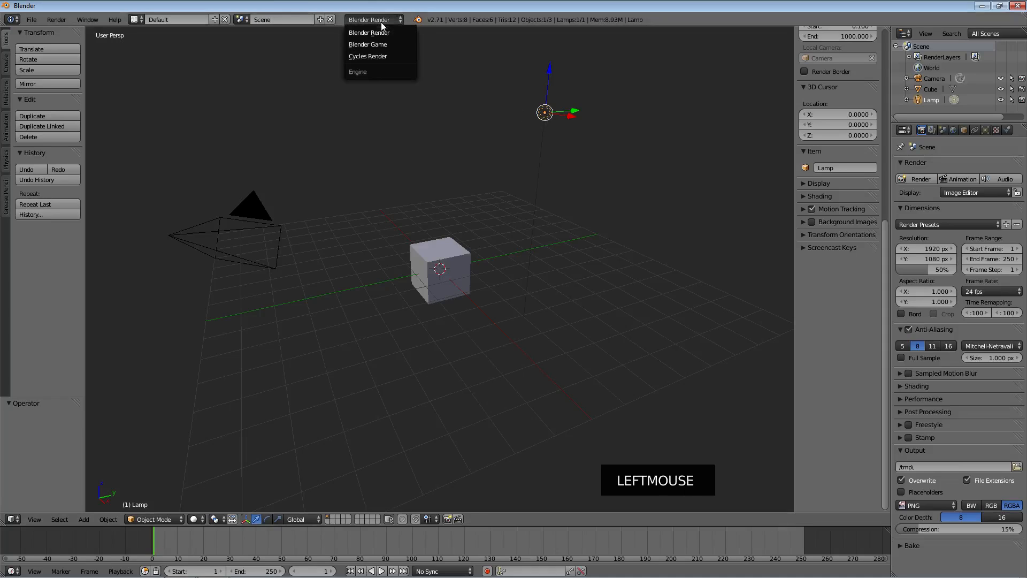
pyautogui.click(373, 54)
pyautogui.click(367, 20)
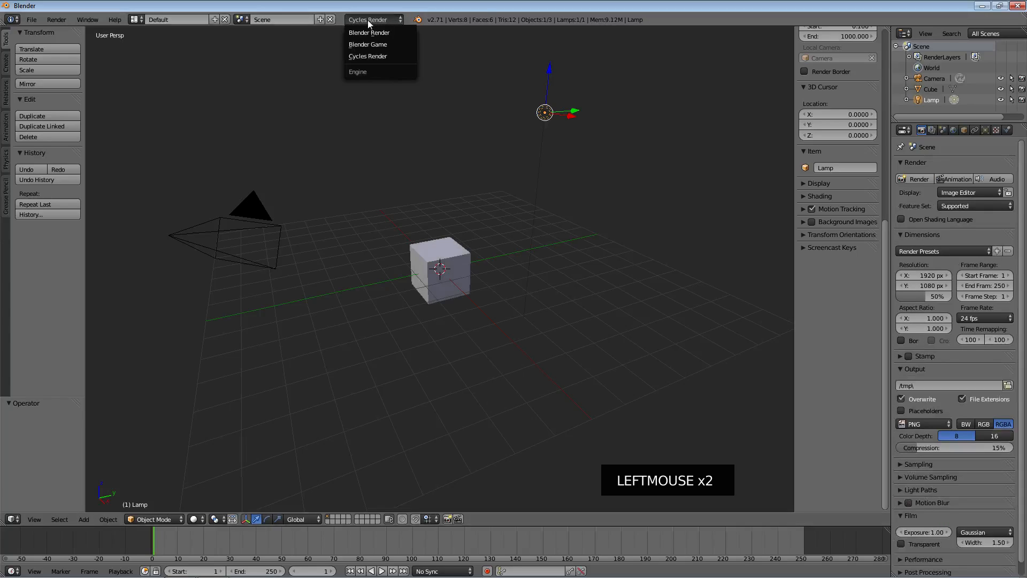
pyautogui.click(370, 54)
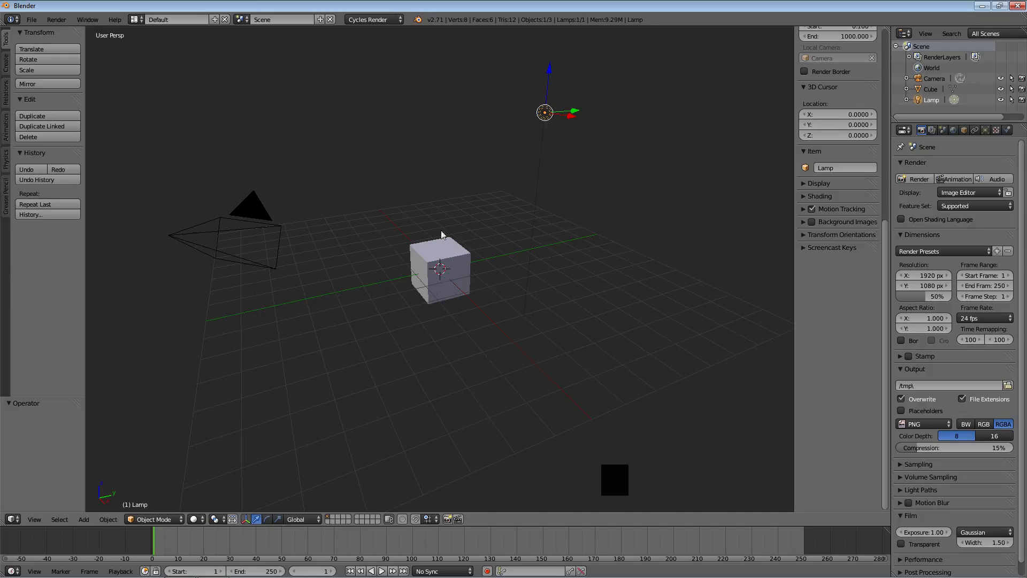
# Delete the default cube from the scene
pyautogui.rightClick(444, 251)
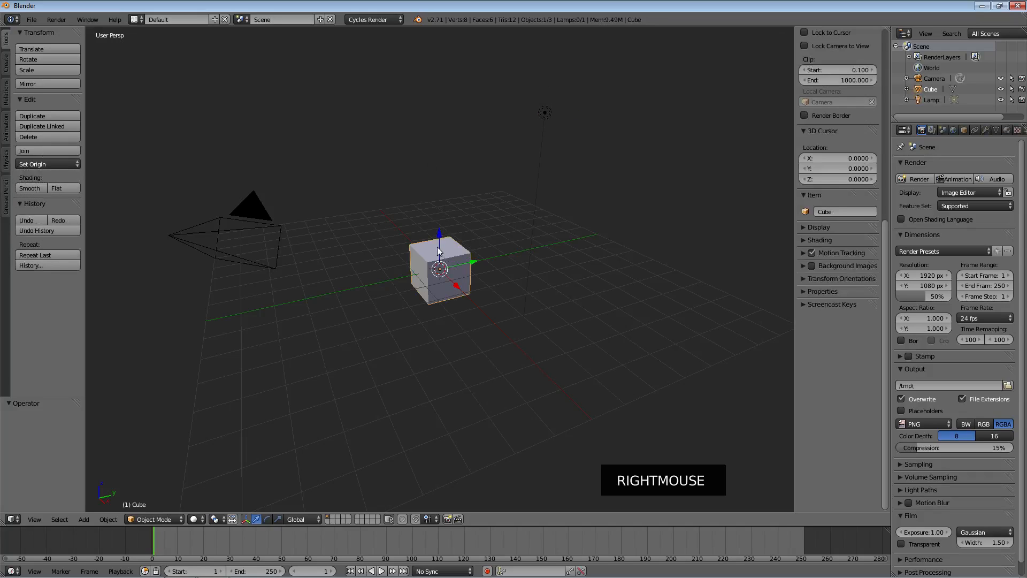
pyautogui.press('x')
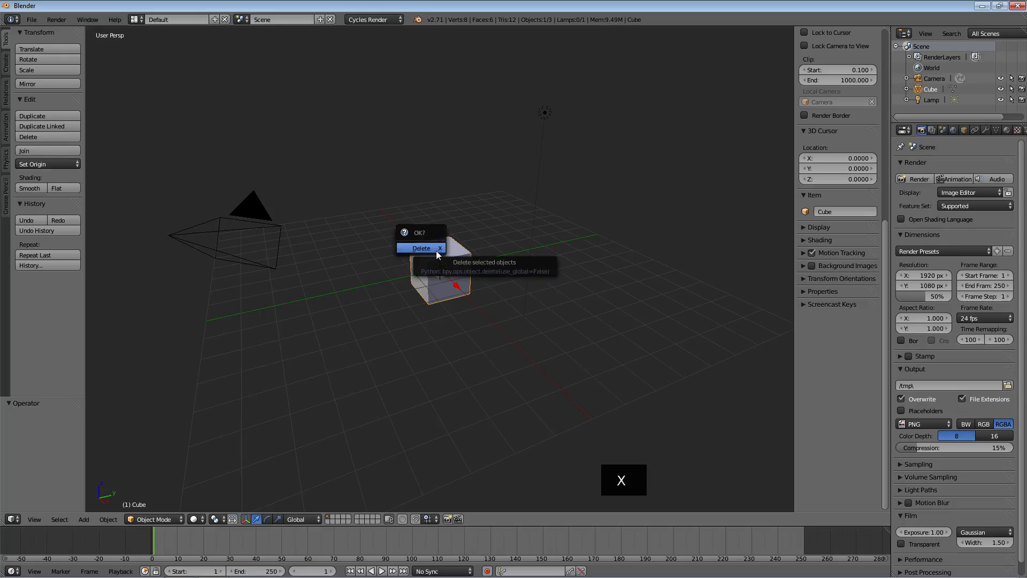
pyautogui.press('x')
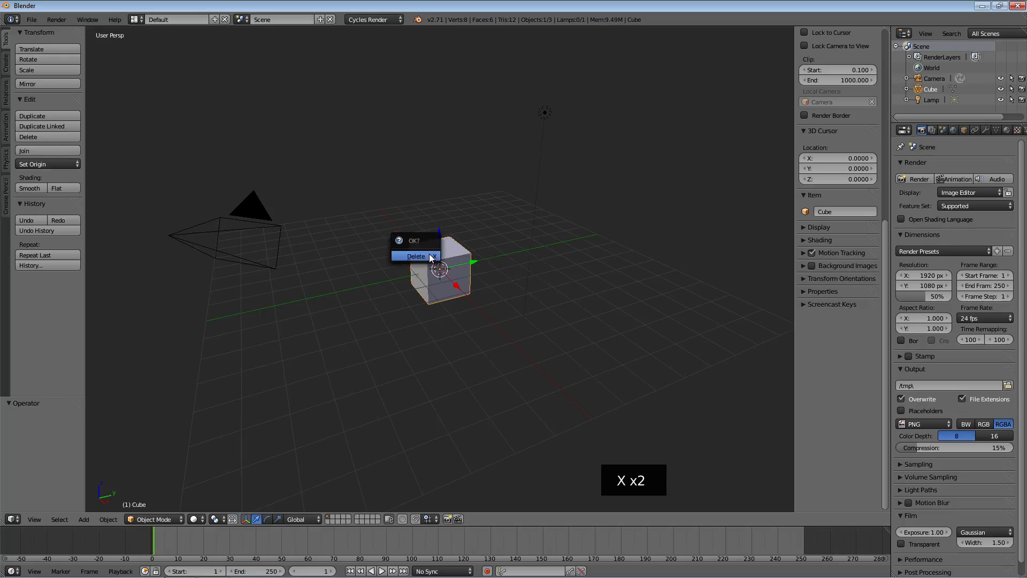
pyautogui.click(427, 257)
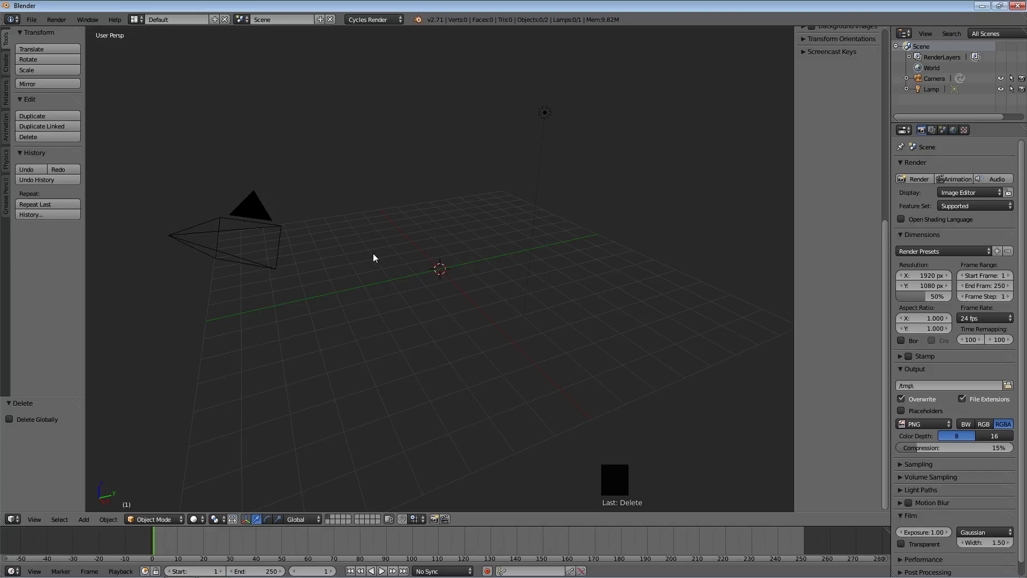
# Add a plane mesh at the centre of the scene
pyautogui.hotkey('shift', 'a')
pyautogui.moveTo(374, 255)
pyautogui.click(6, 63)
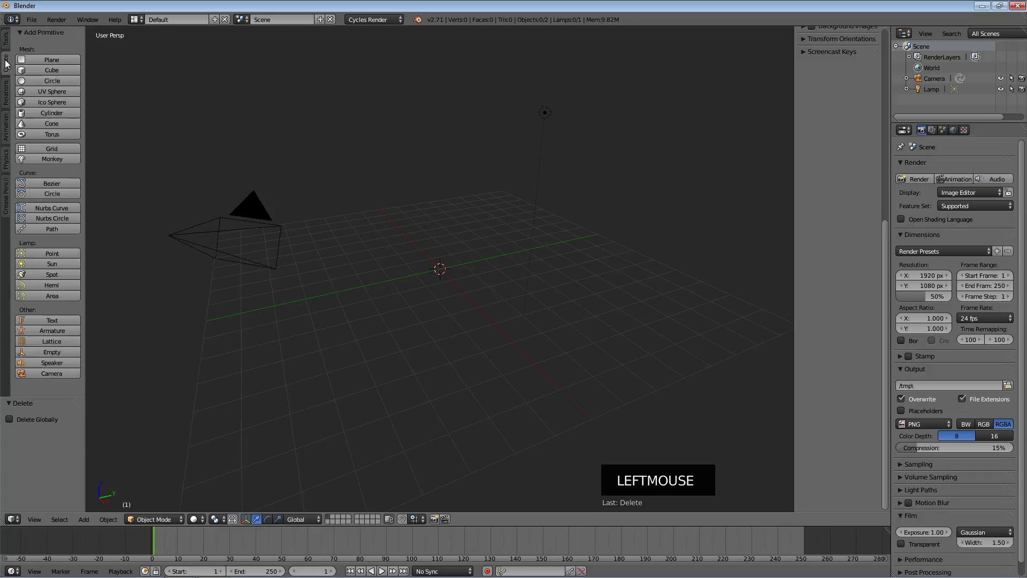
pyautogui.press('t')
pyautogui.press('t')
pyautogui.press('t')
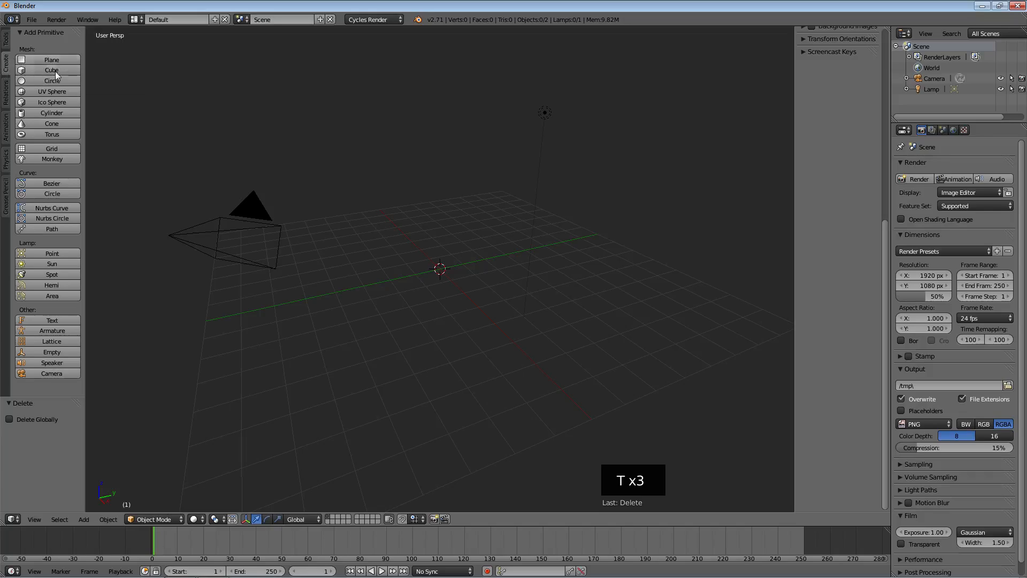
pyautogui.hotkey('shift', 'a')
pyautogui.moveTo(408, 247)
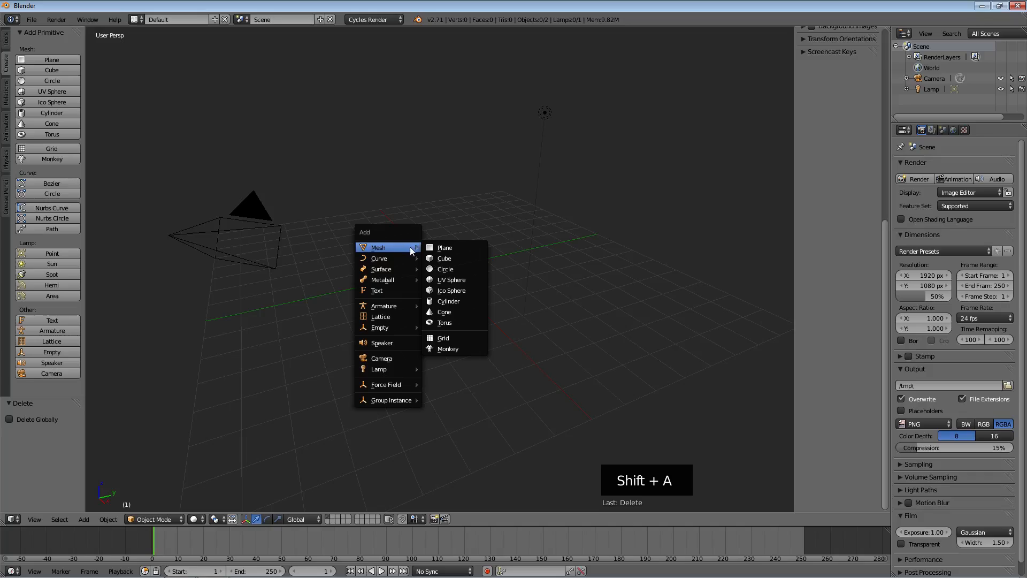
pyautogui.click(442, 248)
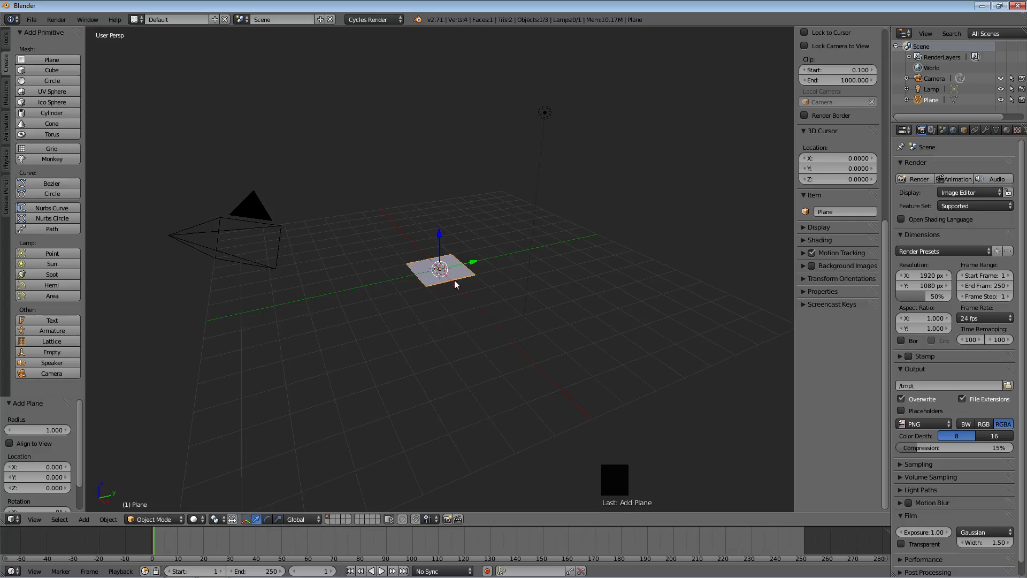
# Show the plane's transform values and scale the plane uniformly by a factor of 5
pyautogui.scroll(20, 838, 267)
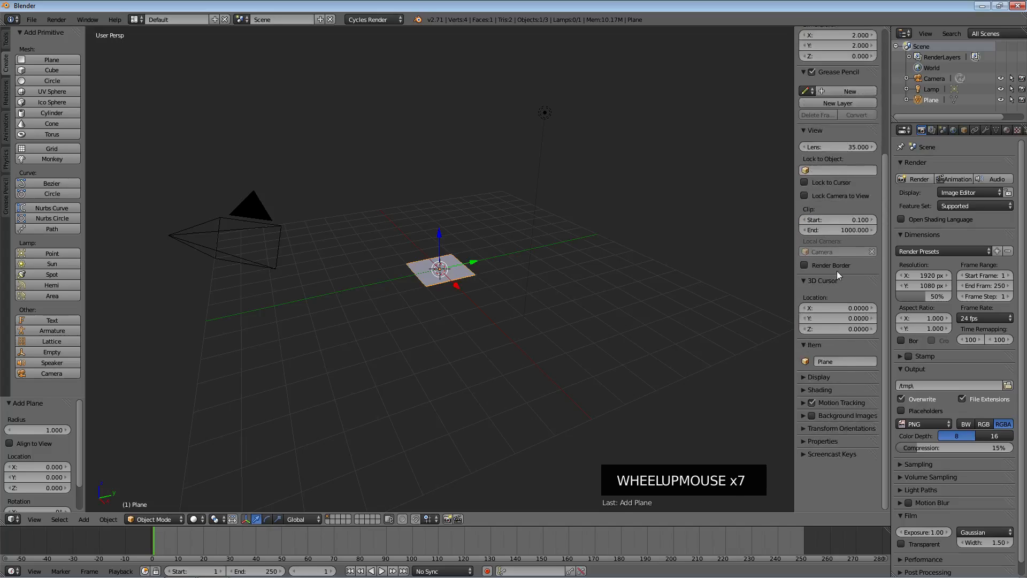
pyautogui.scroll(10, 828, 255)
pyautogui.press('n')
pyautogui.press('n')
pyautogui.press('n')
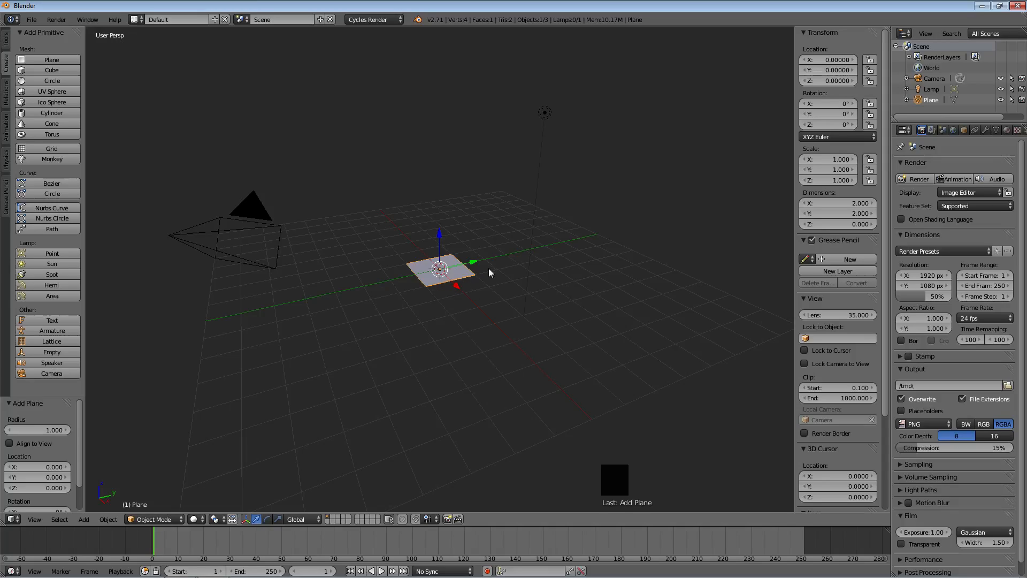
pyautogui.press('s')
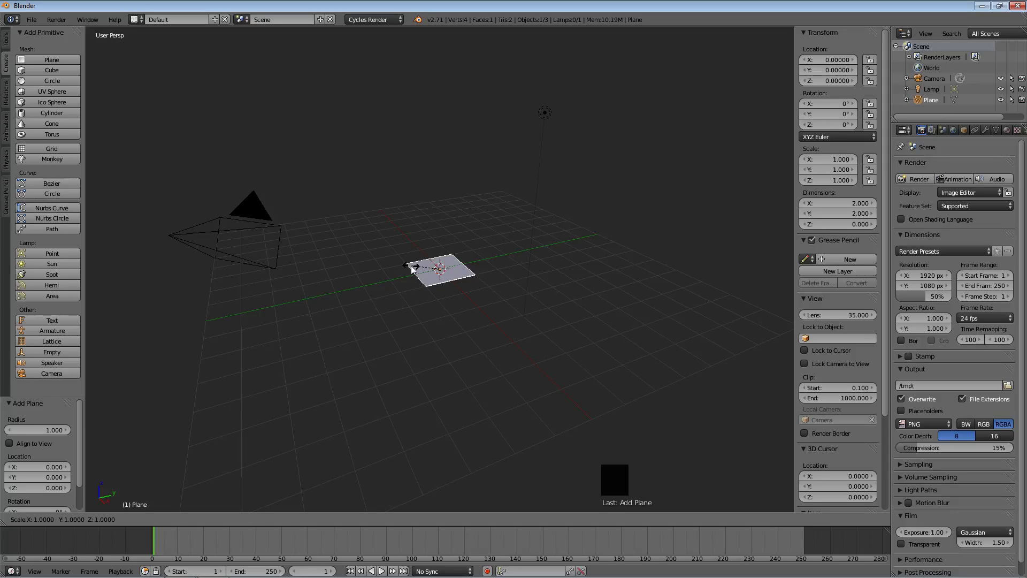
pyautogui.write('5')
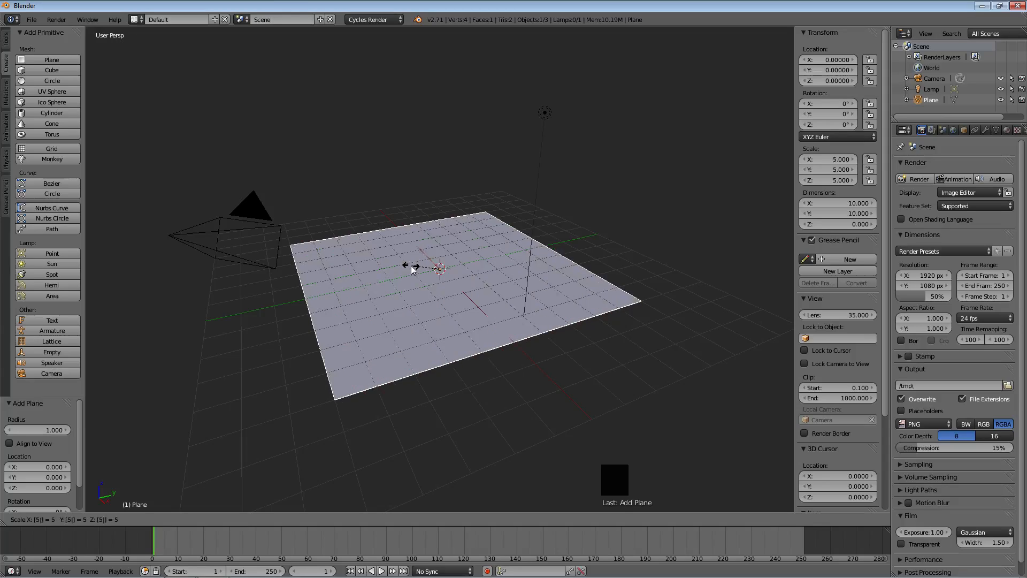
pyautogui.press('Return')
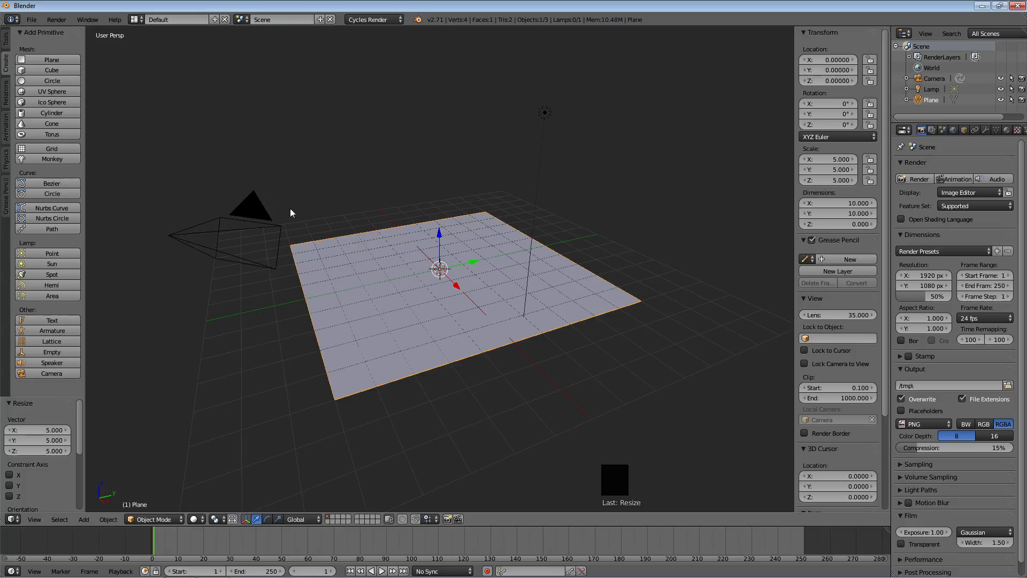
# Add a Monkey mesh and raise it about 1.68 units along the Z axis above the plane
pyautogui.hotkey('shift', 'a')
pyautogui.moveTo(274, 223)
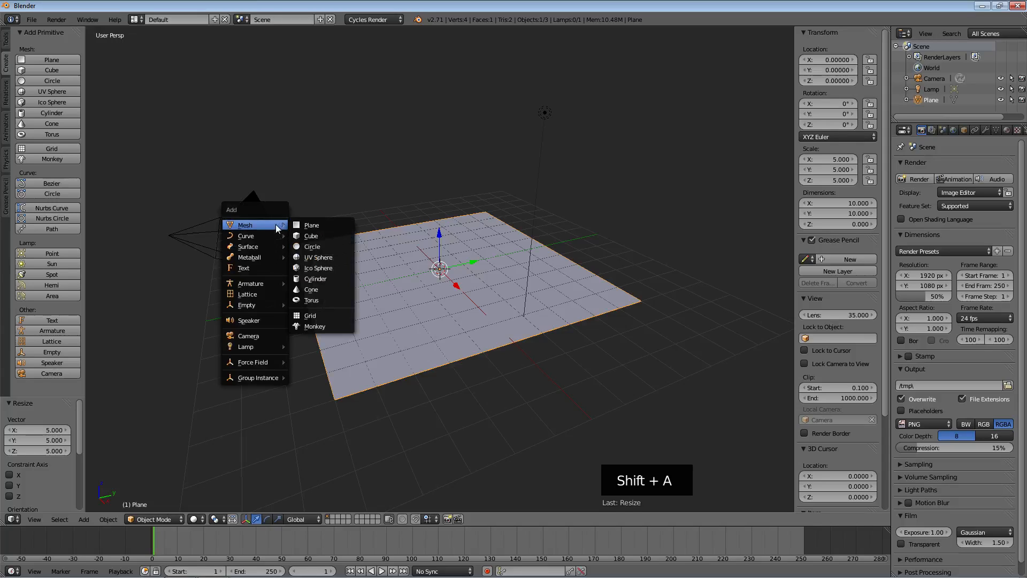
pyautogui.click(315, 326)
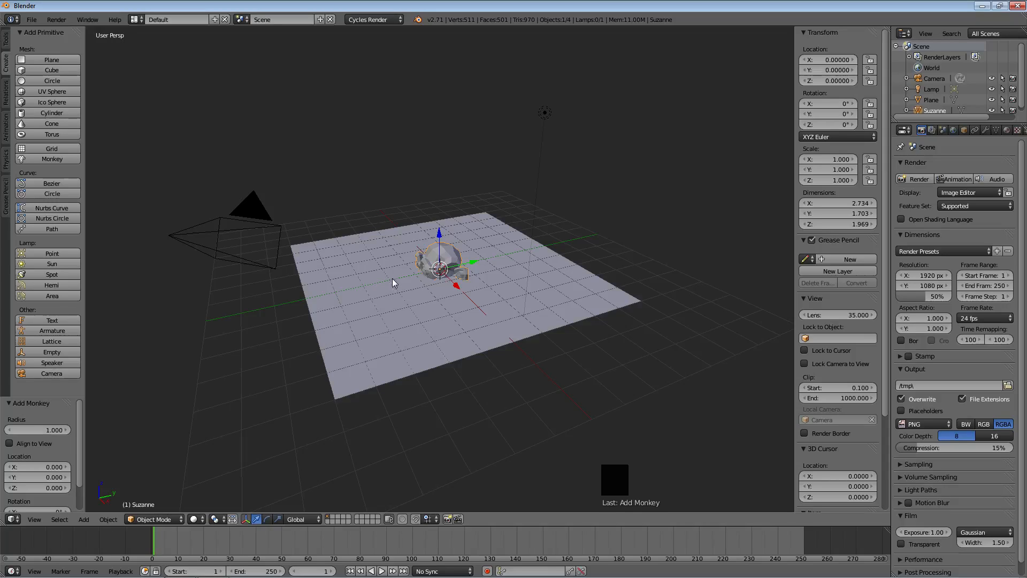
pyautogui.press('g')
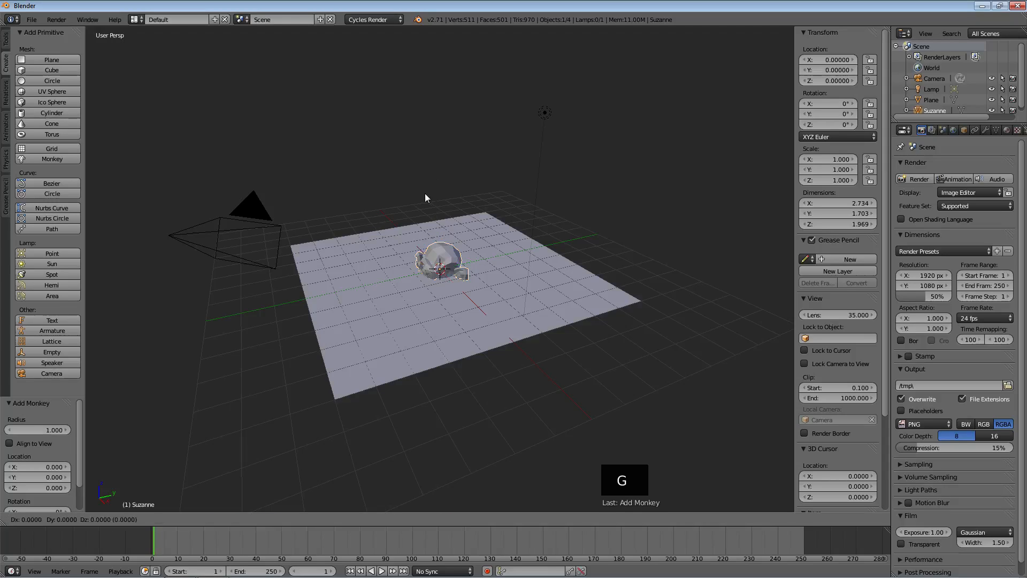
pyautogui.press('z')
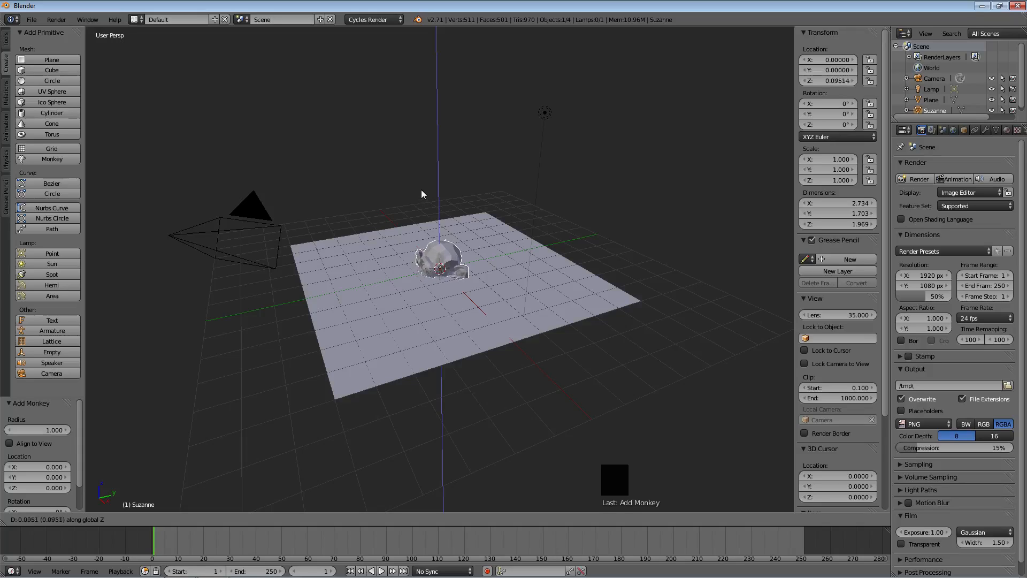
pyautogui.click(427, 154)
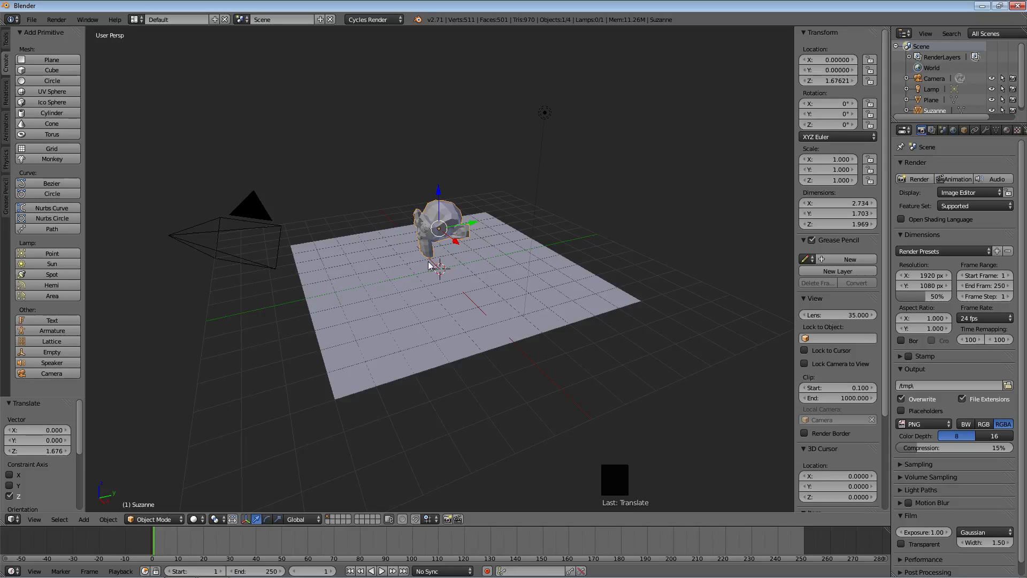
# Rotate the monkey about 47° around the Z axis so it faces the camera
pyautogui.press('r')
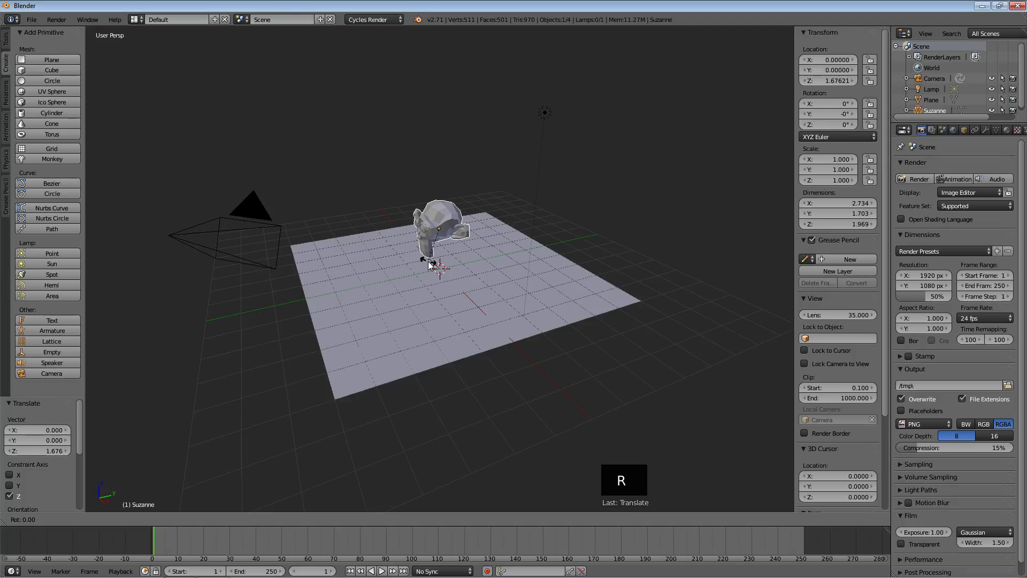
pyautogui.press('z')
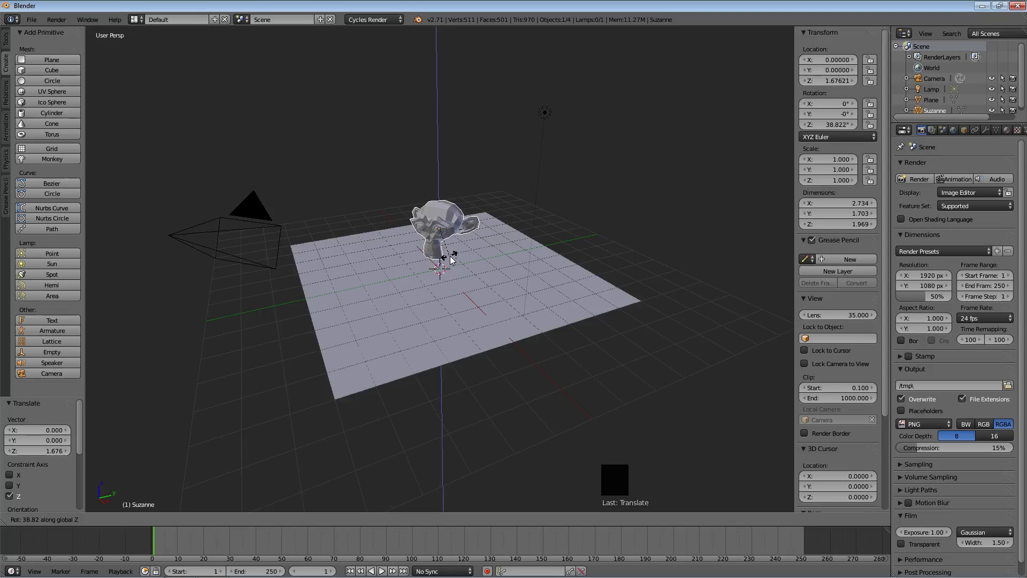
pyautogui.press('y')
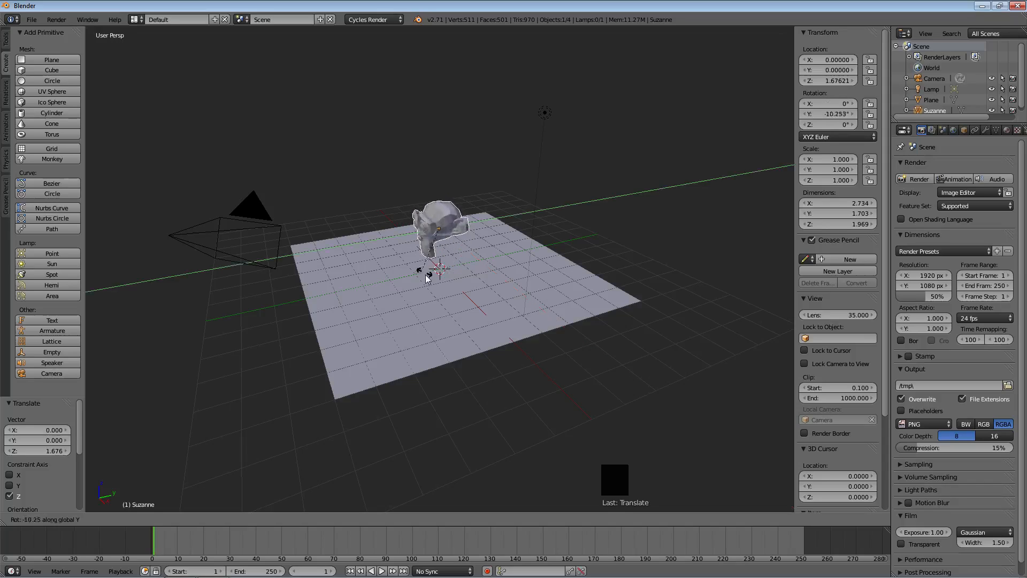
pyautogui.press('z')
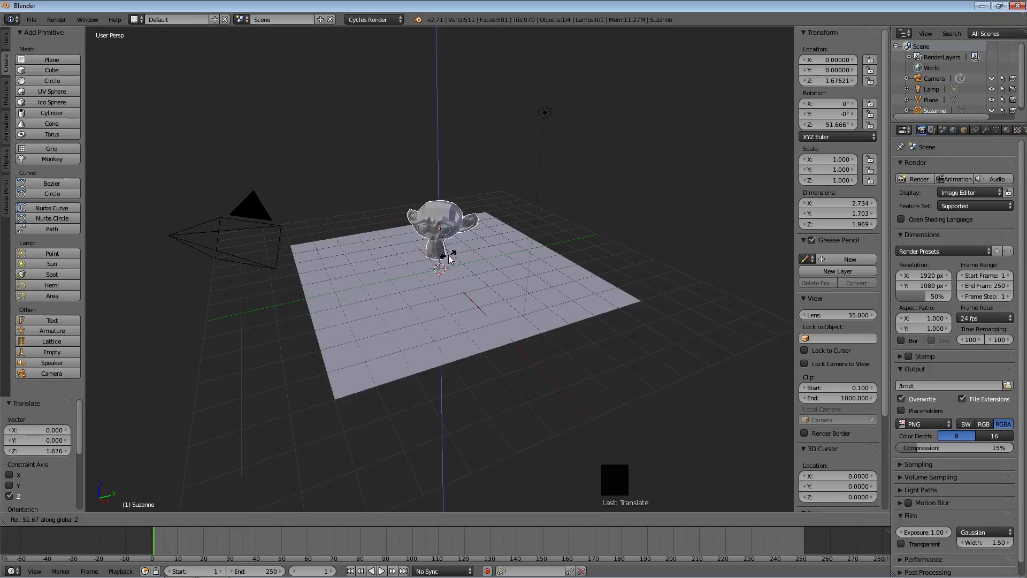
pyautogui.click(449, 257)
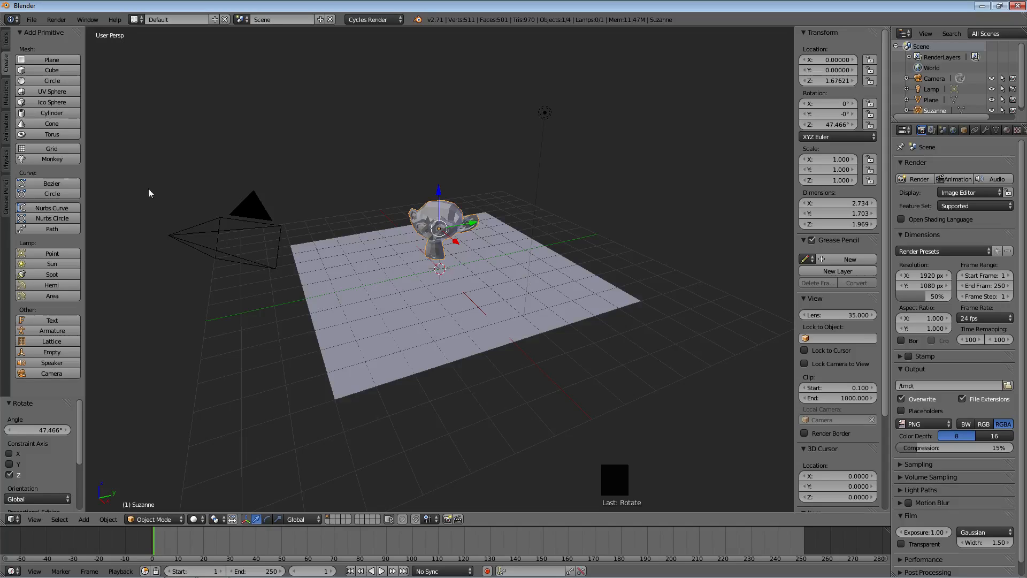
# Hide the object properties sidebar, then render the current frame with Cycles and return to the 3D view
pyautogui.click(7, 41)
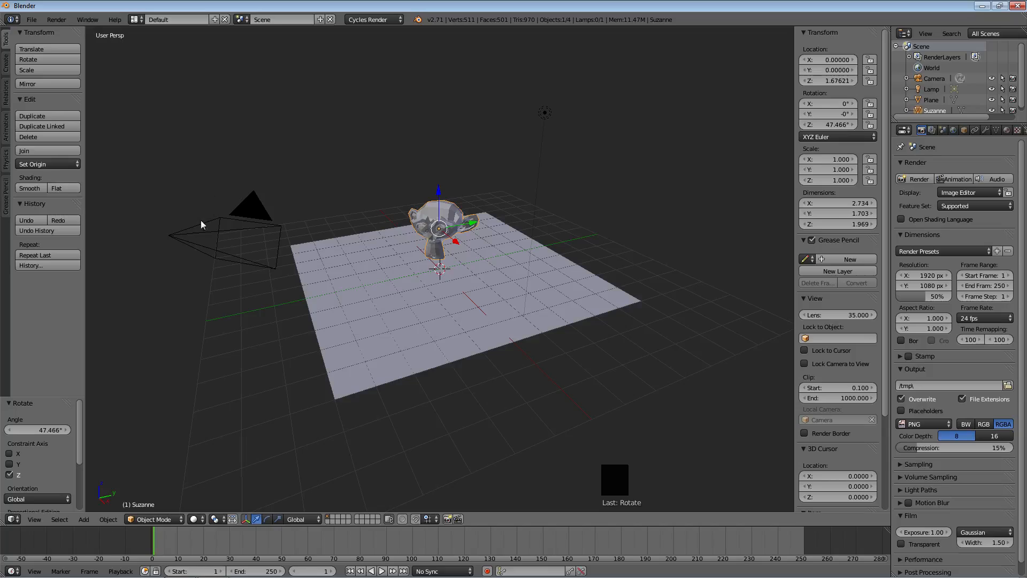
pyautogui.press('n')
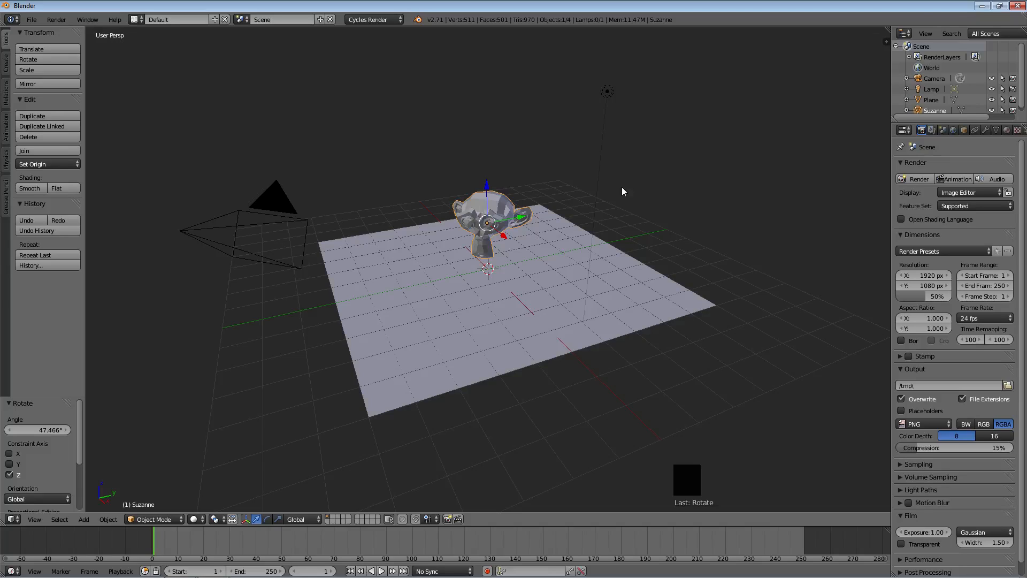
pyautogui.press('F12')
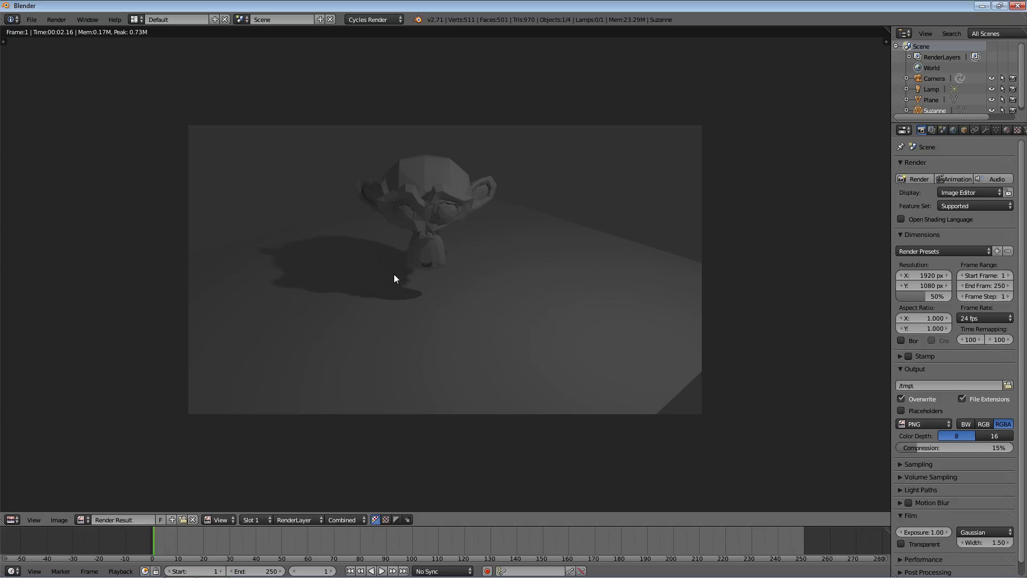
pyautogui.press('Escape')
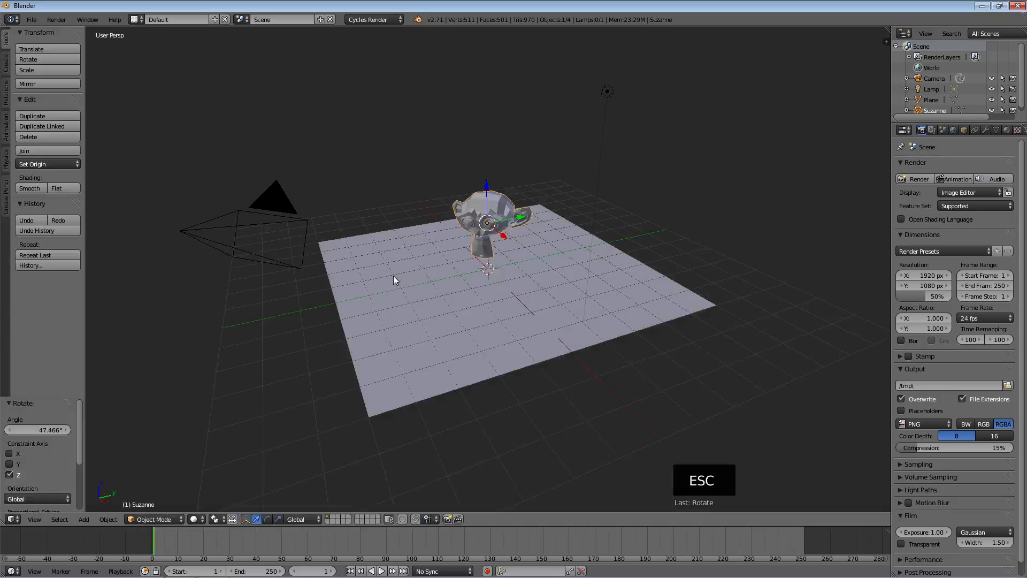
# Switch the render engine to Blender Render, render the current frame and return to the 3D view
pyautogui.click(367, 20)
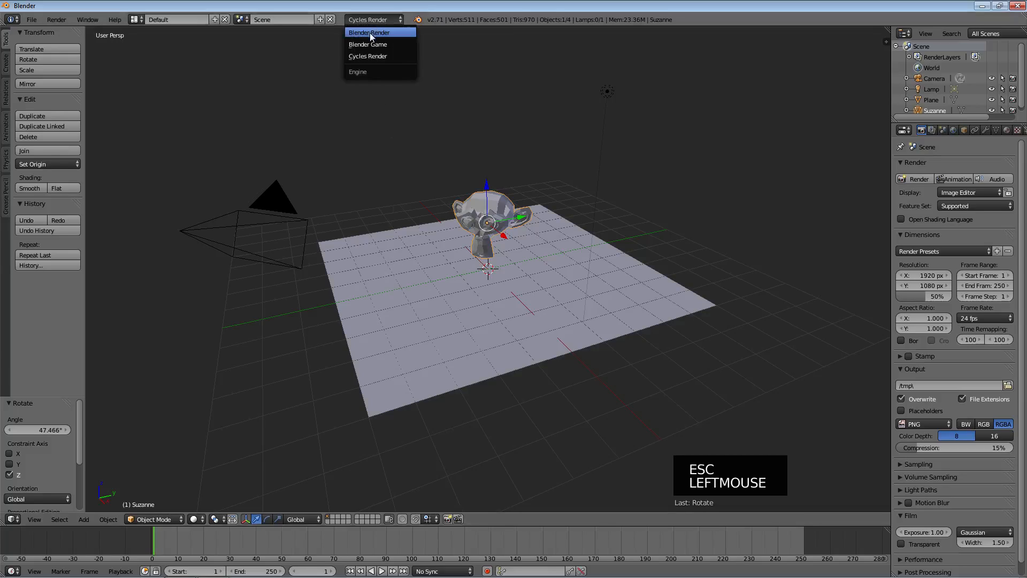
pyautogui.click(370, 33)
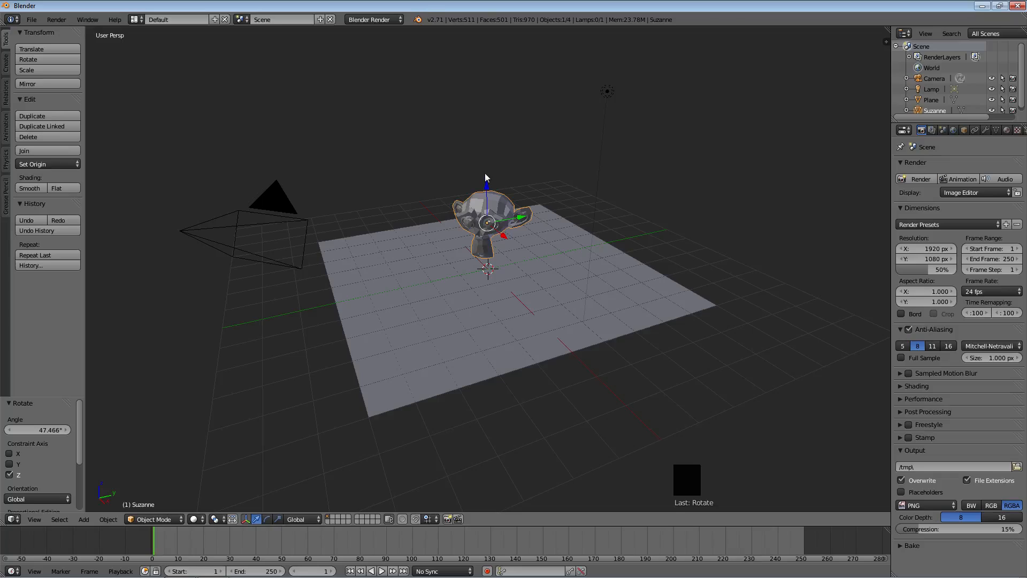
pyautogui.press('F12')
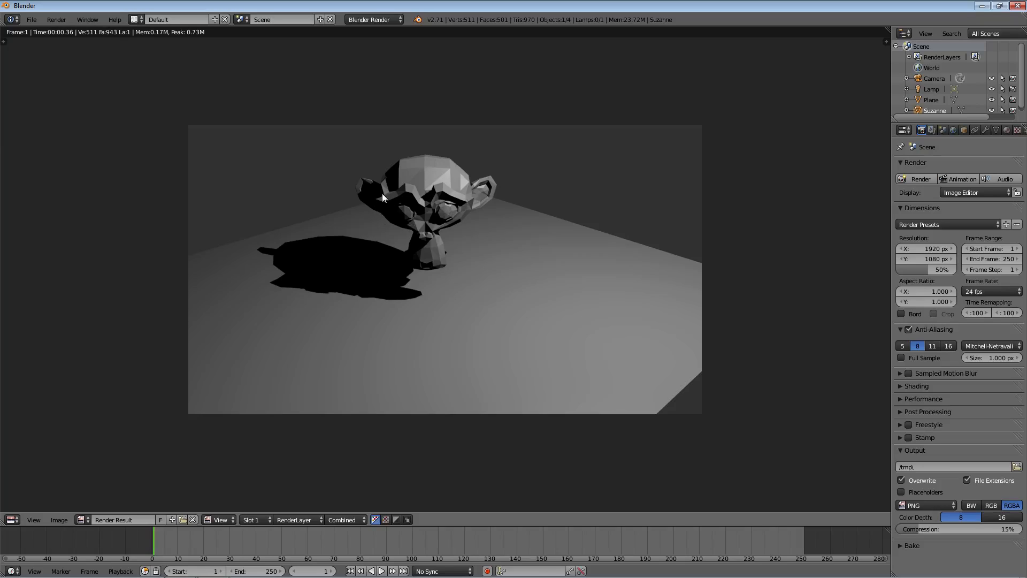
pyautogui.press('Escape')
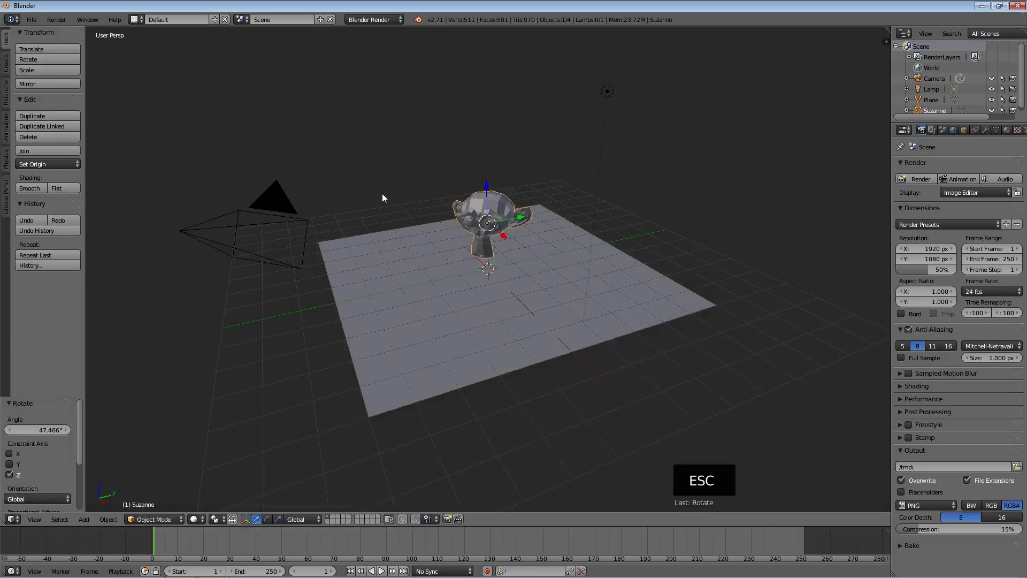
# Apply smooth shading to the monkey head, then render the current frame and return to the 3D view
pyautogui.click(60, 190)
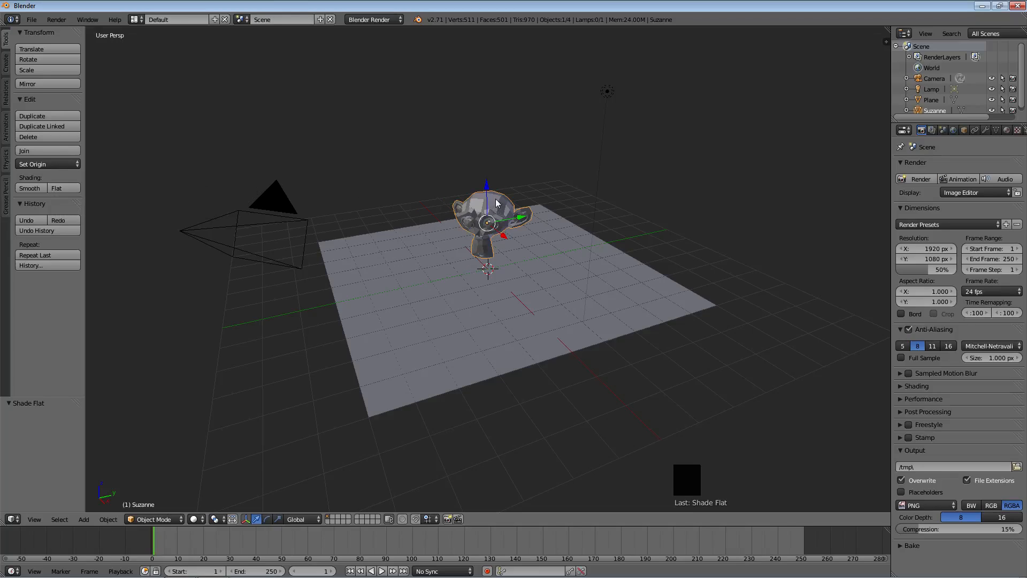
pyautogui.click(34, 188)
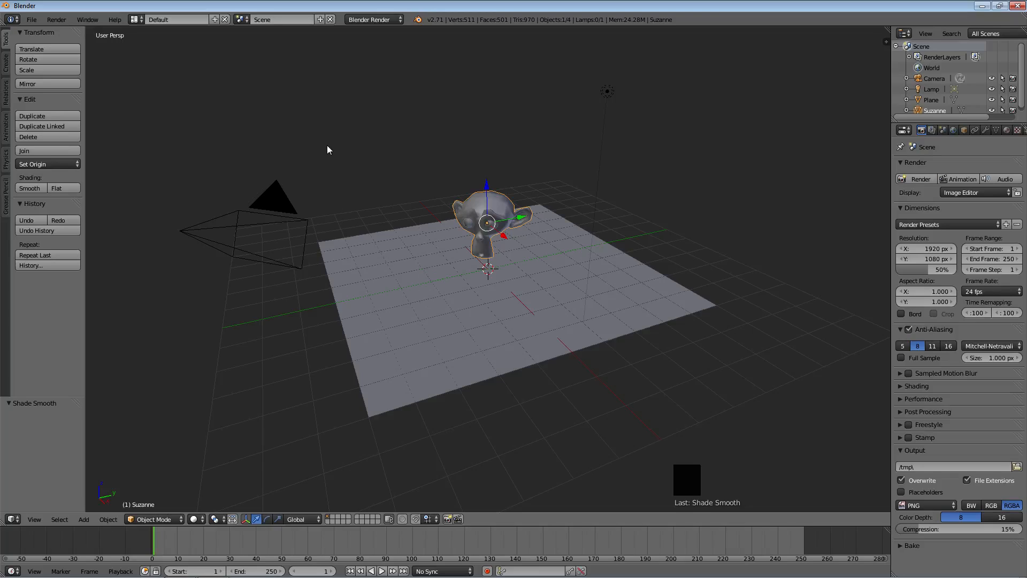
pyautogui.press('F12')
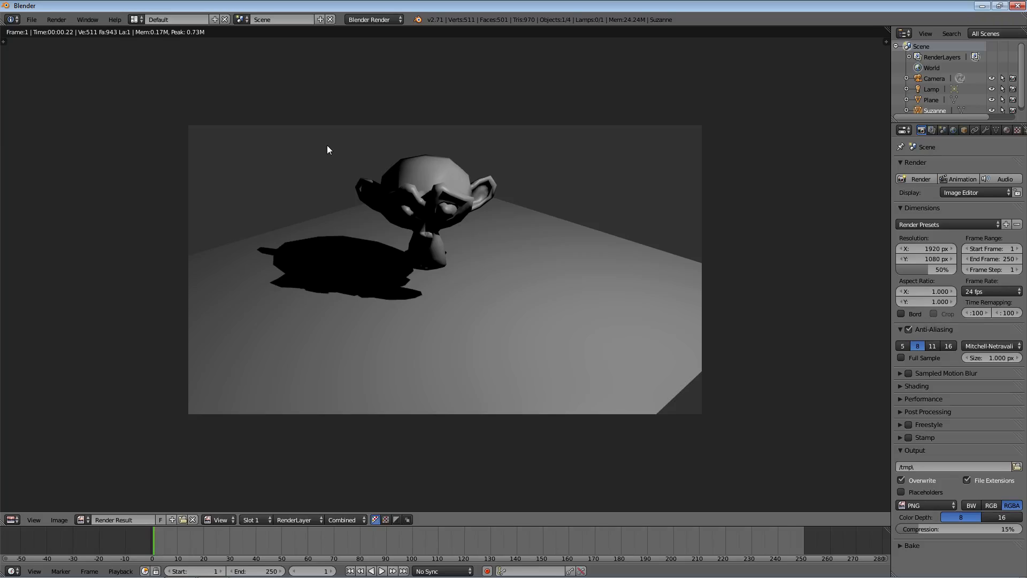
pyautogui.press('Escape')
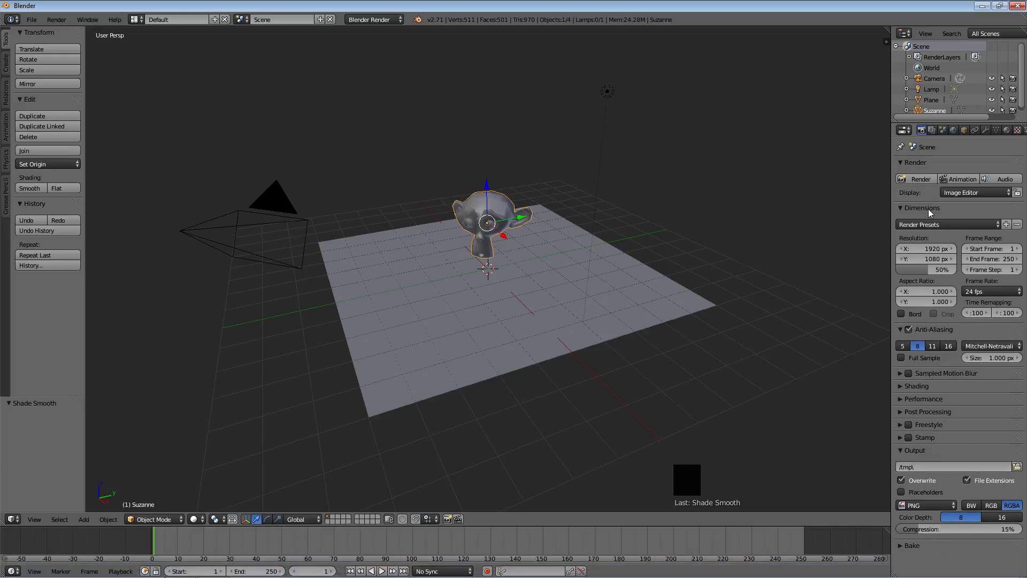
# Collapse the Render, Dimensions, Anti-Aliasing and Output sections of the render properties
pyautogui.click(920, 131)
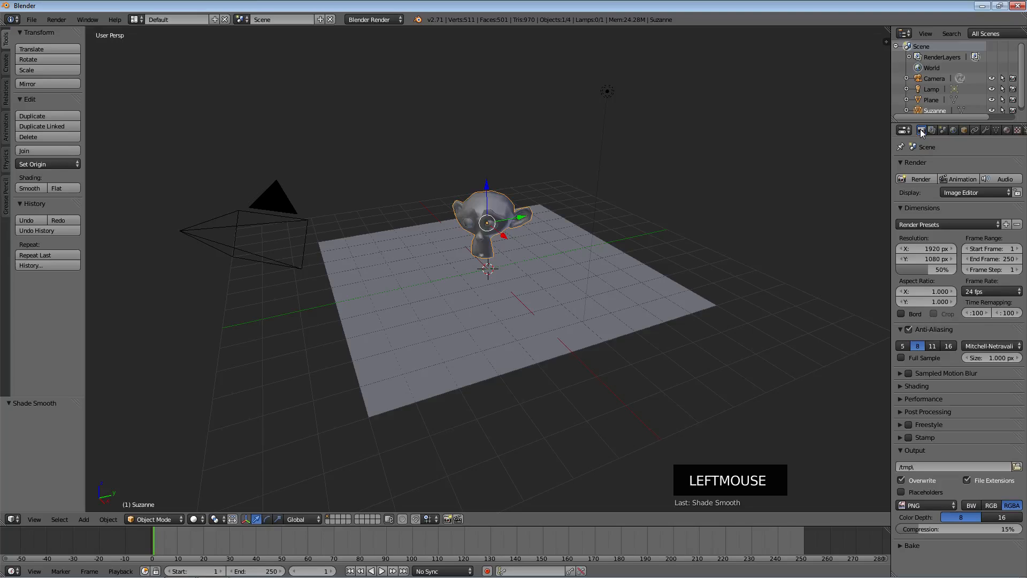
pyautogui.click(920, 130)
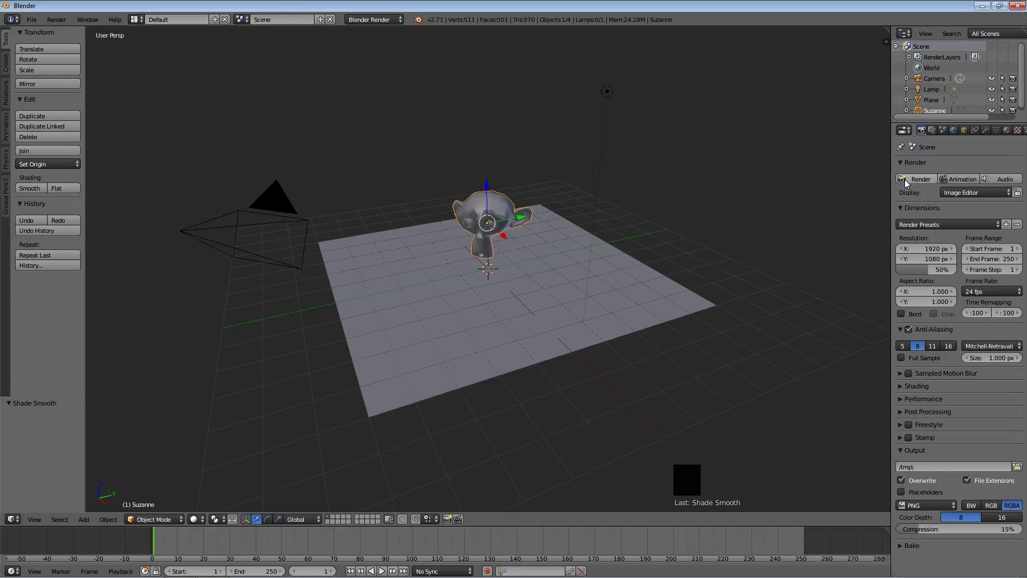
pyautogui.click(901, 164)
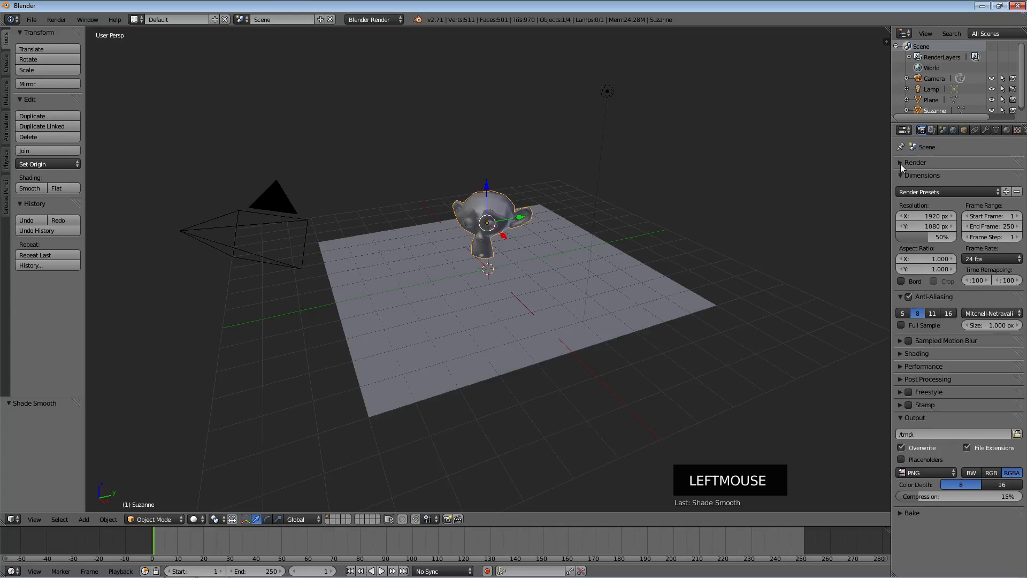
pyautogui.click(901, 175)
pyautogui.click(900, 187)
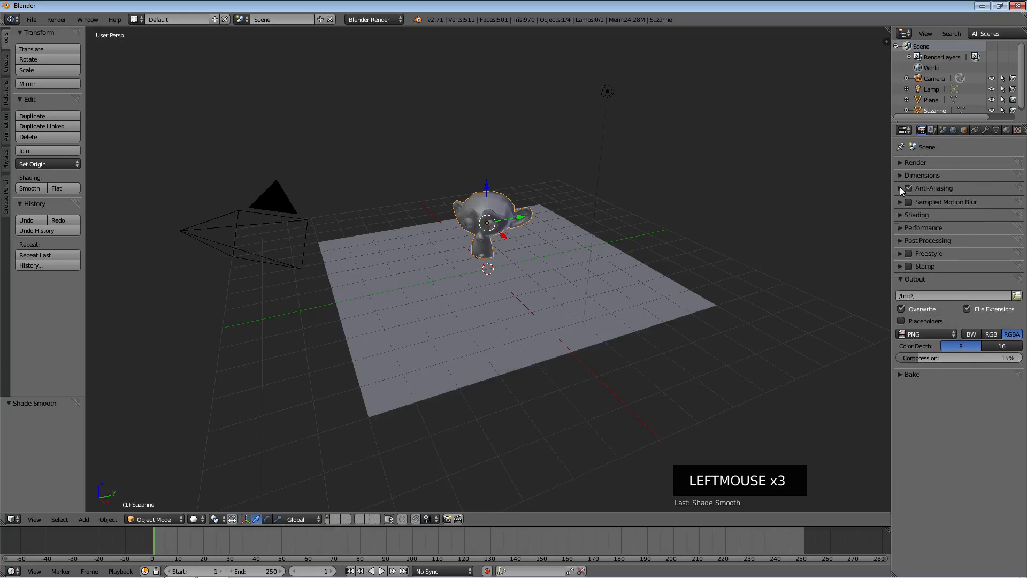
pyautogui.click(900, 278)
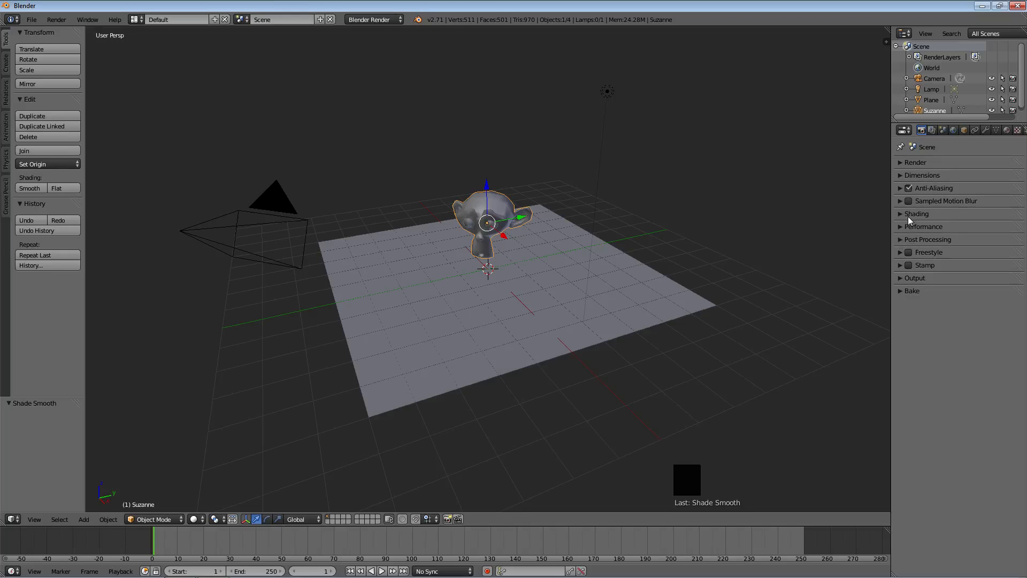
# Expand the Render section and render the current frame from it
pyautogui.click(900, 162)
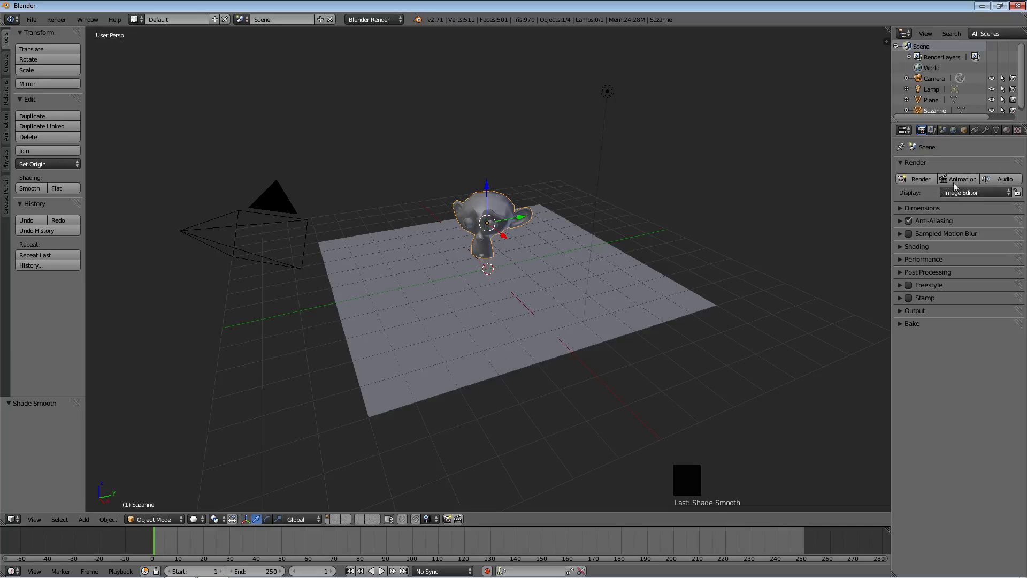
pyautogui.click(914, 179)
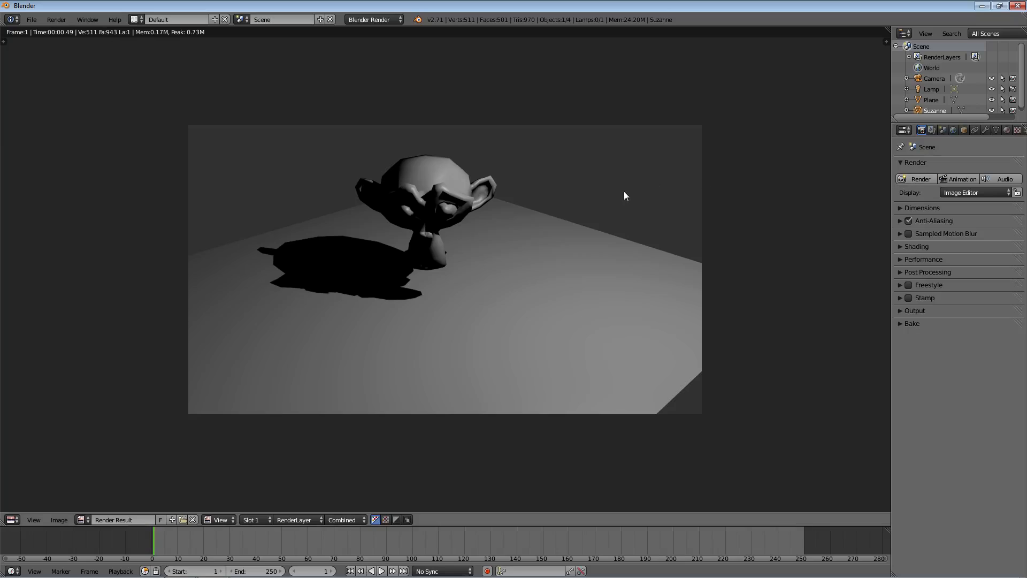
pyautogui.click(916, 179)
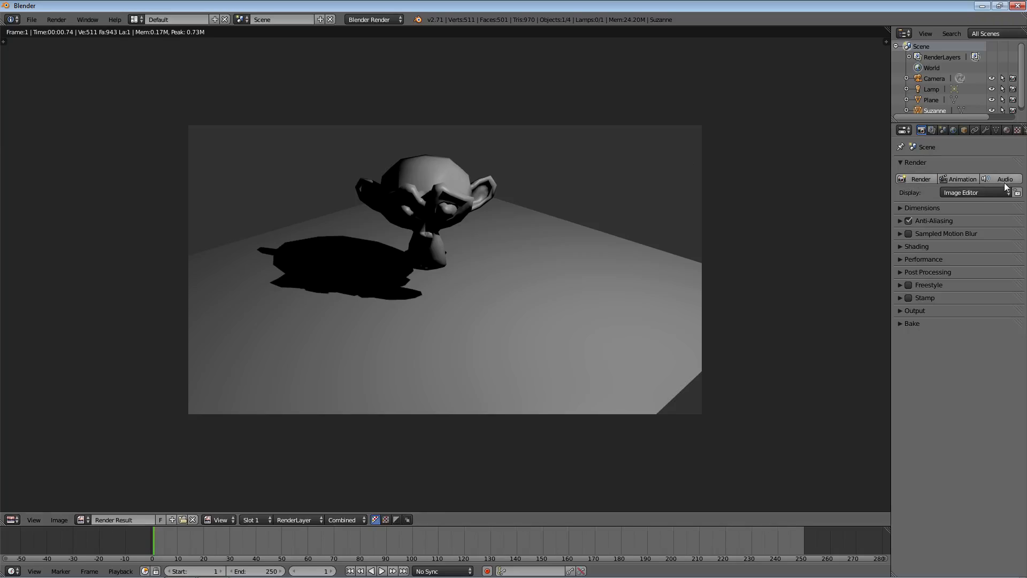
# Collapse the Render section, expand Dimensions and set the render resolution scale to 100%
pyautogui.click(901, 162)
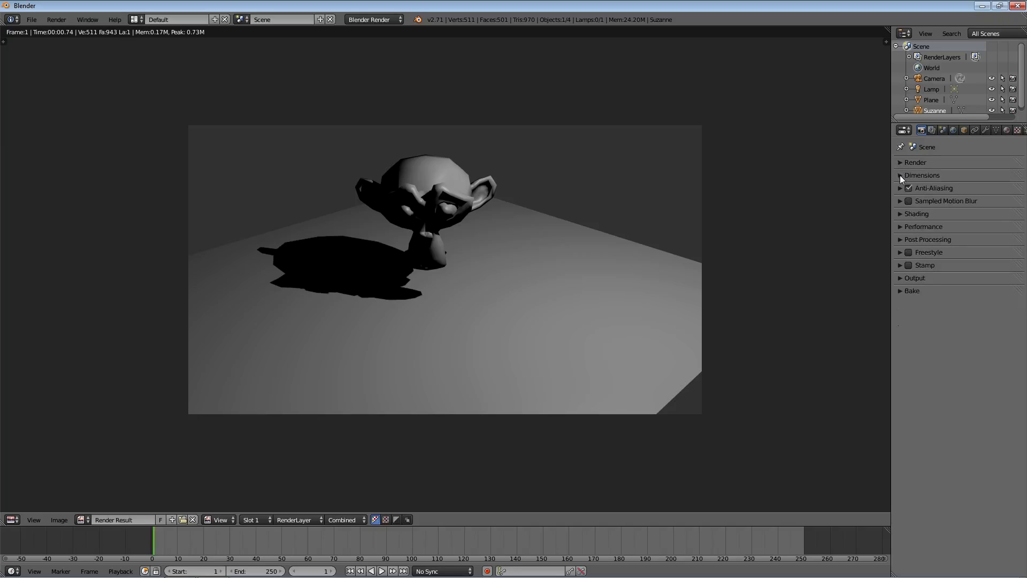
pyautogui.click(901, 176)
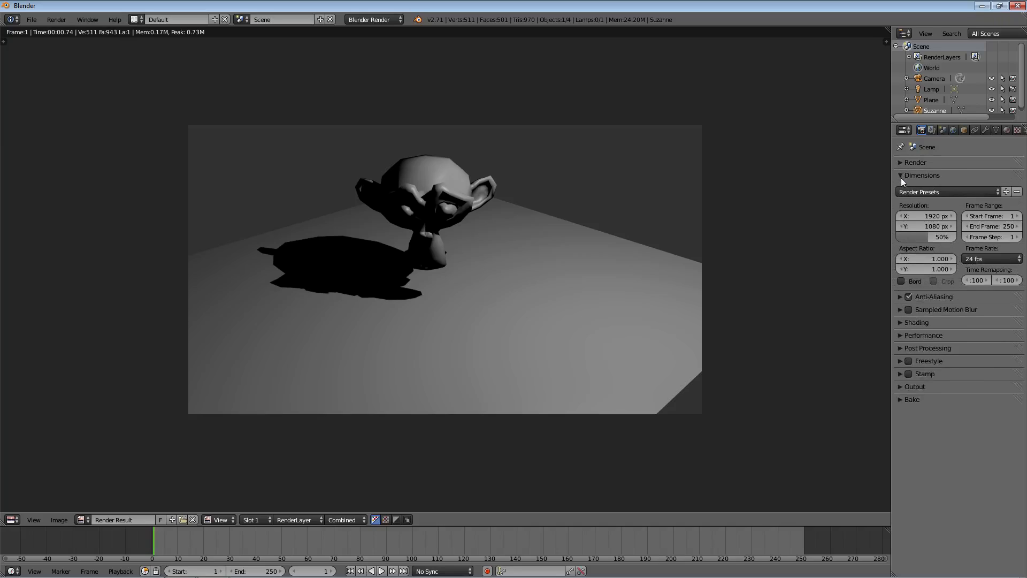
pyautogui.click(944, 190)
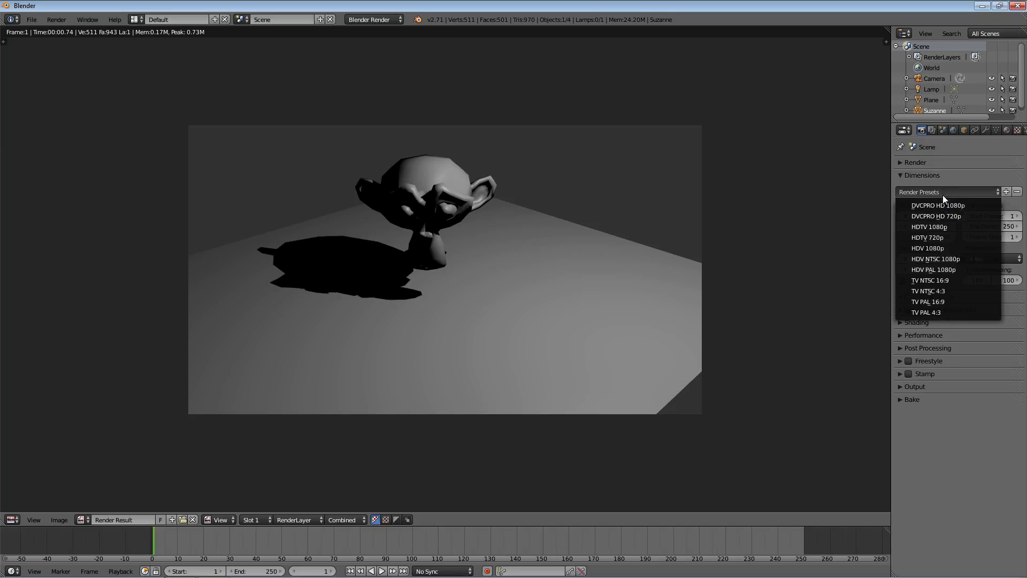
pyautogui.click(937, 192)
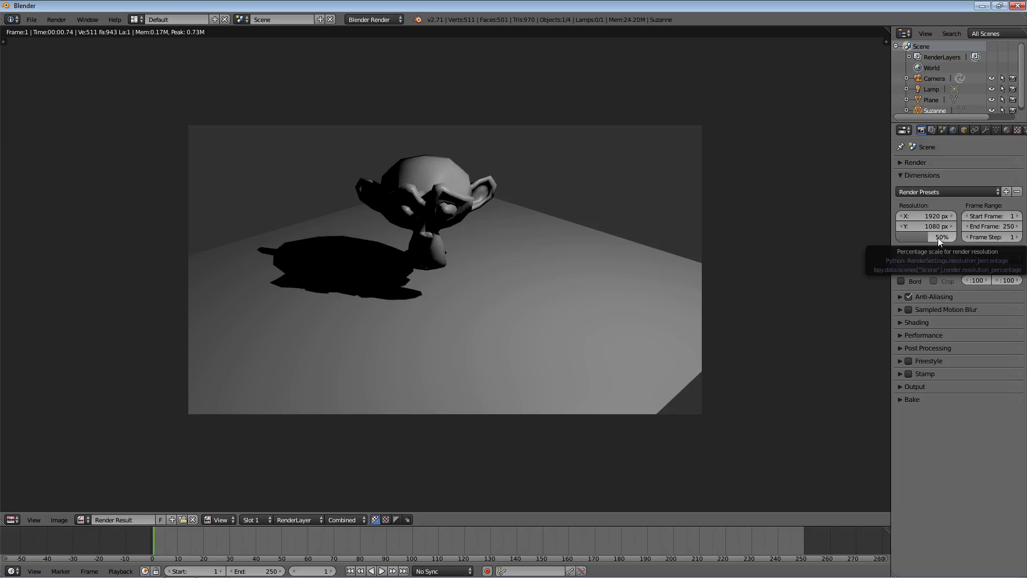
pyautogui.moveTo(925, 239); pyautogui.dragTo(952, 238)
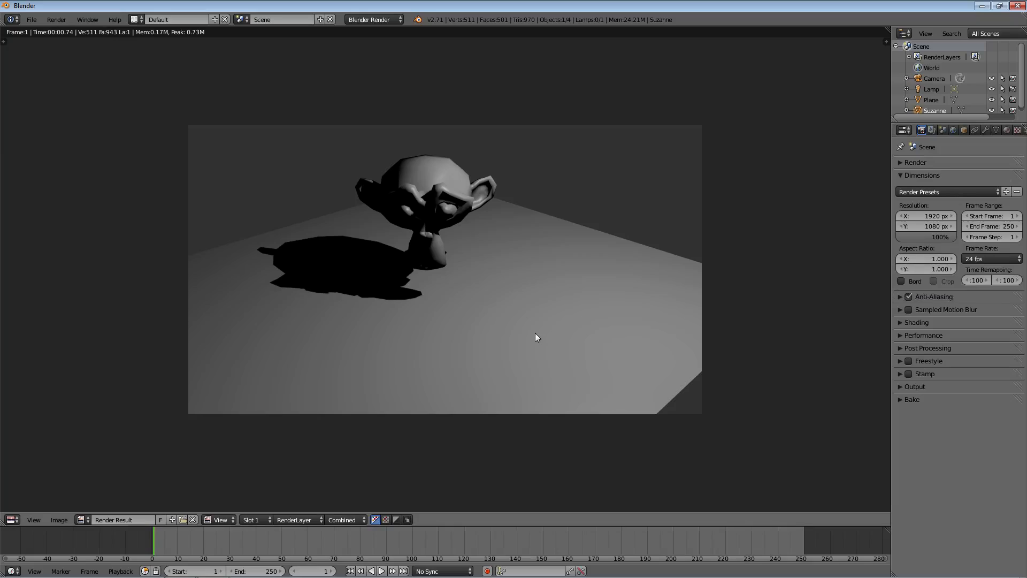
# Set the Y aspect ratio to 2 and render the current frame
pyautogui.click(926, 268)
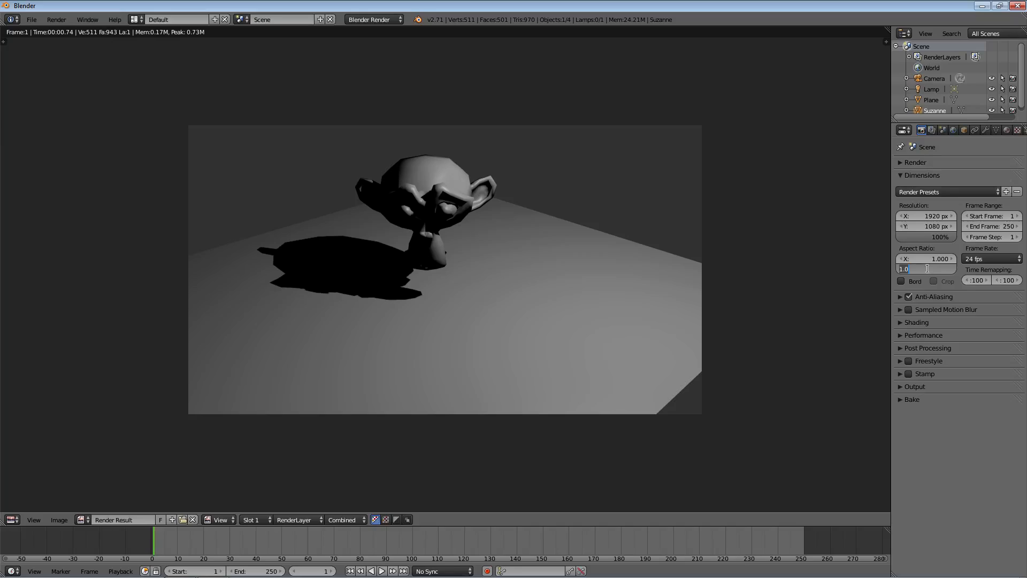
pyautogui.write('2')
pyautogui.press('Return')
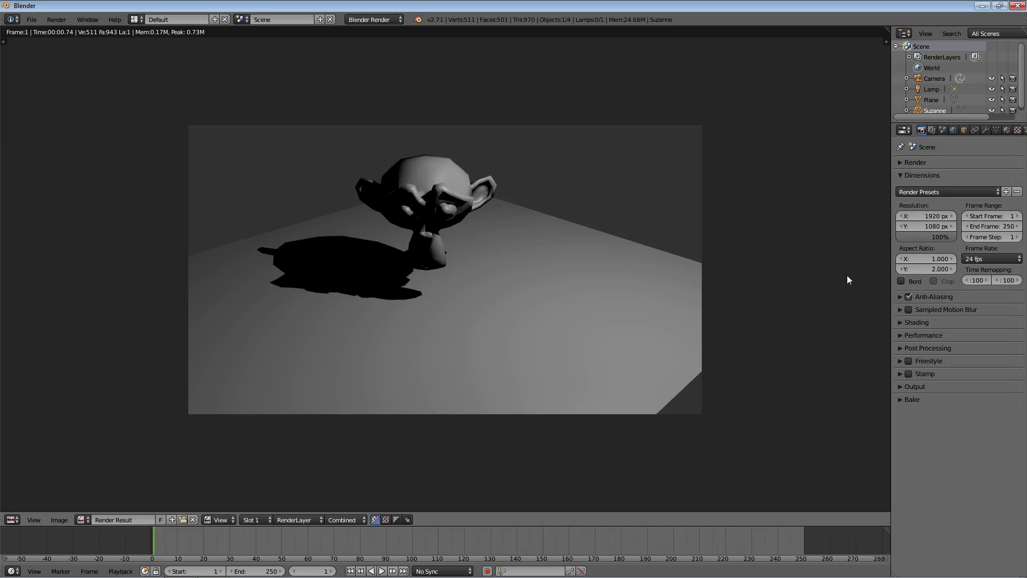
pyautogui.click(899, 163)
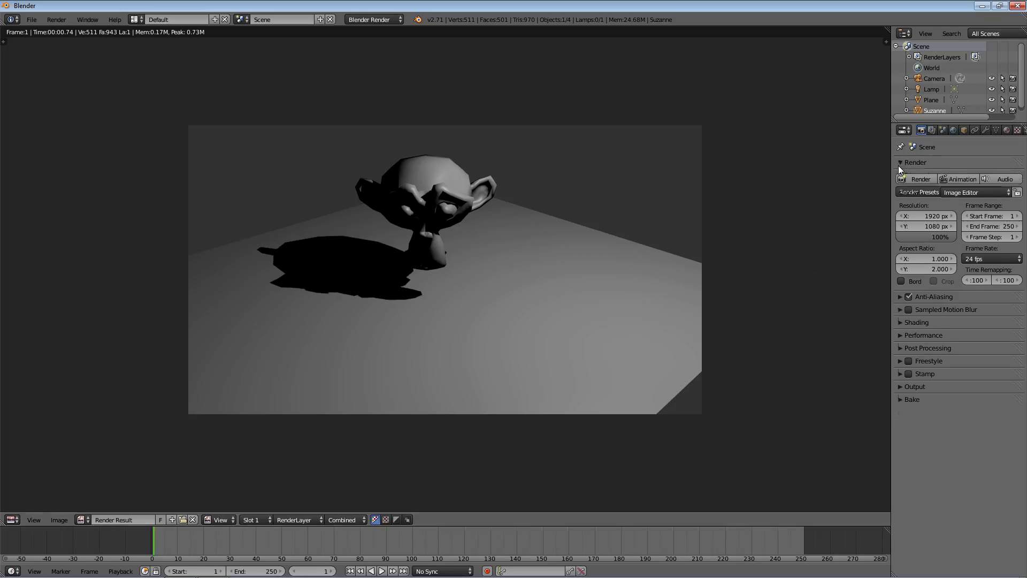
pyautogui.click(913, 179)
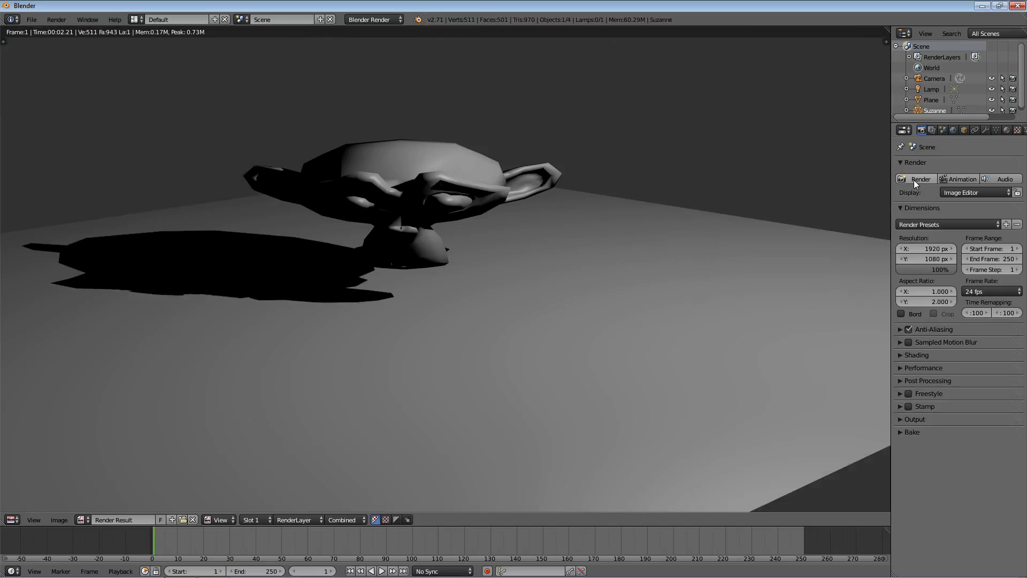
# Set the Y aspect ratio to 1 and render the current frame again
pyautogui.click(938, 298)
pyautogui.write('1')
pyautogui.click(849, 238)
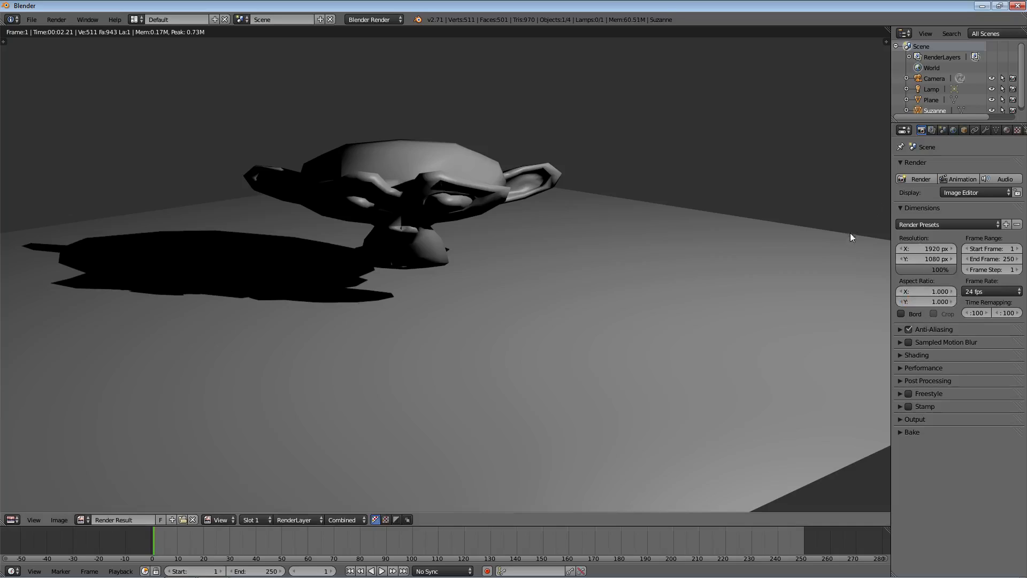
pyautogui.click(912, 179)
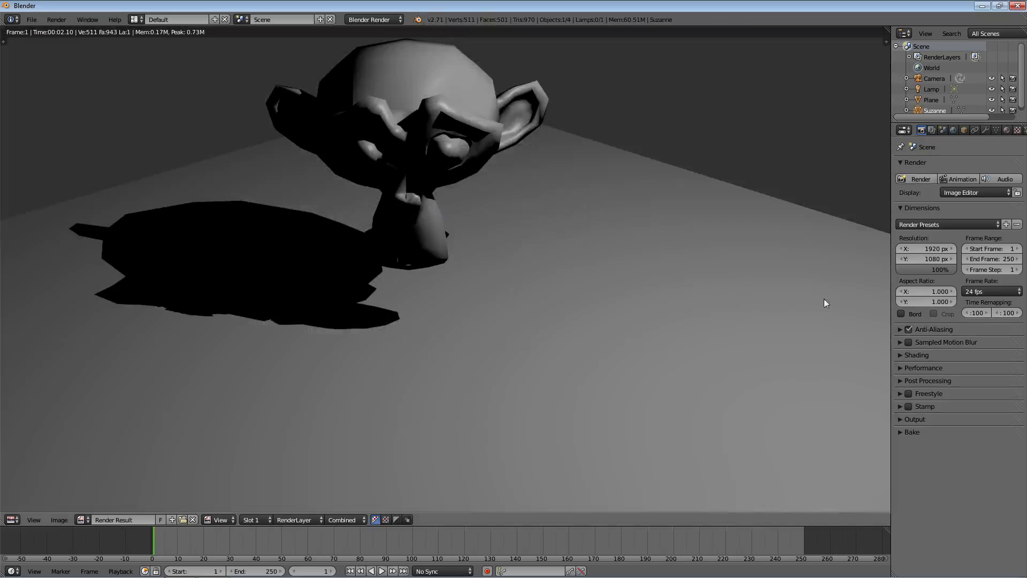
pyautogui.scroll(-4, 493, 271)
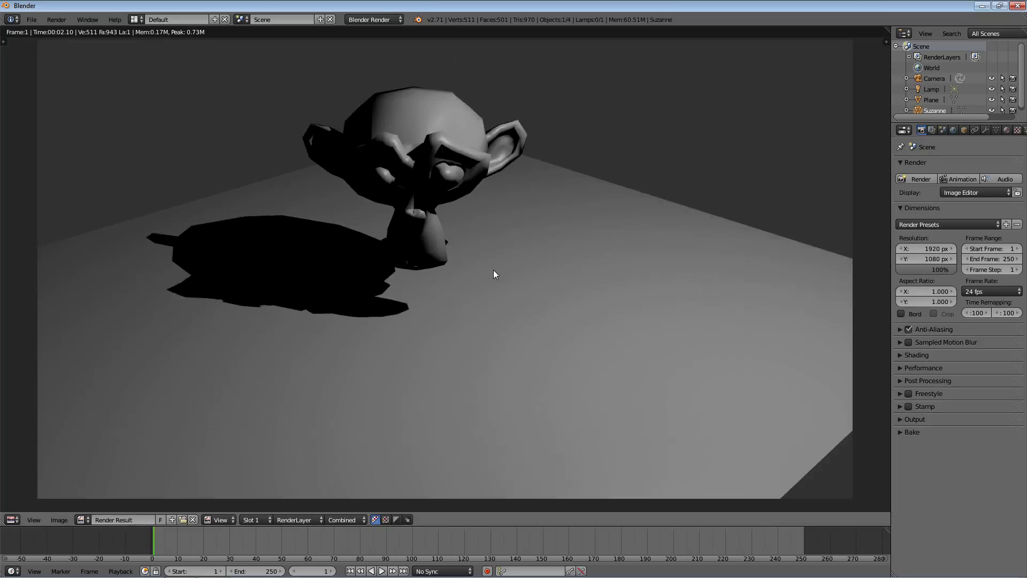
pyautogui.scroll(1, 481, 240)
pyautogui.scroll(-1, 480, 242)
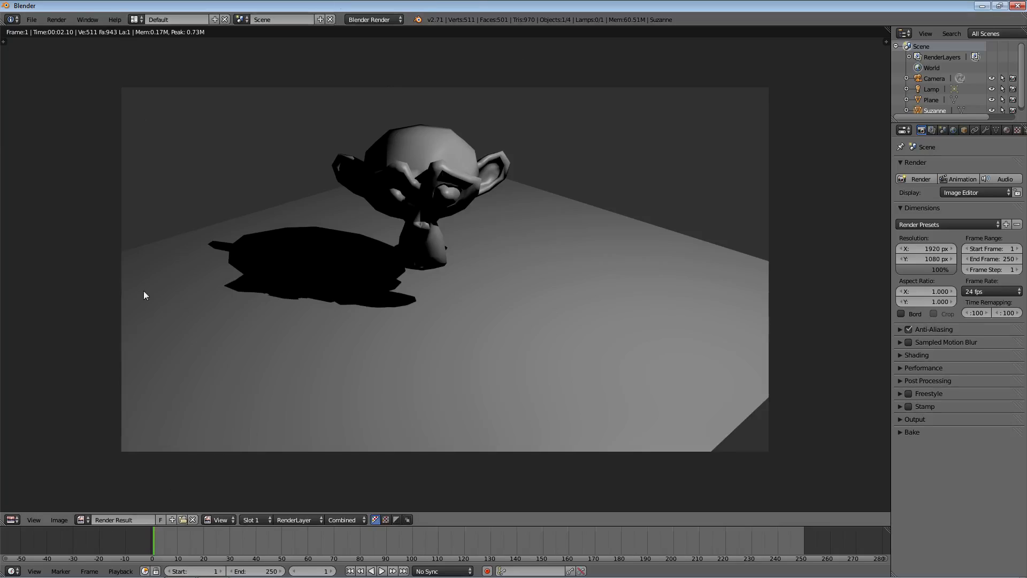
pyautogui.click(12, 519)
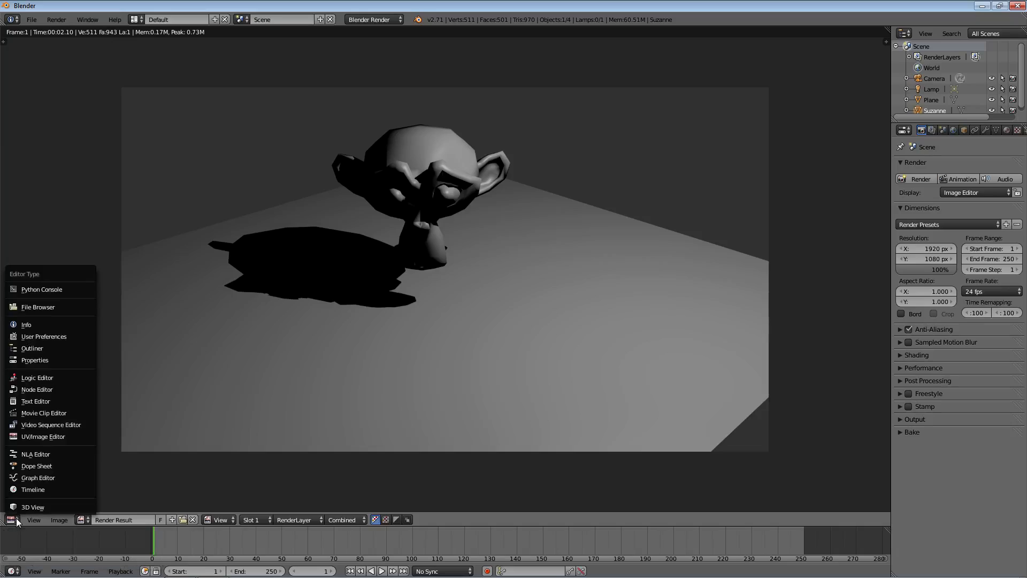
pyautogui.click(44, 437)
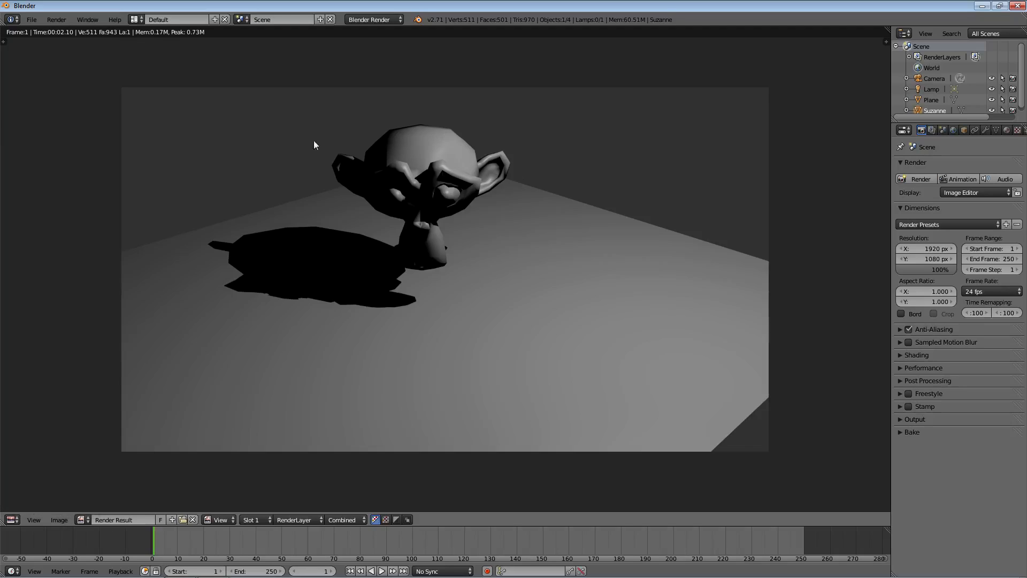
pyautogui.click(12, 519)
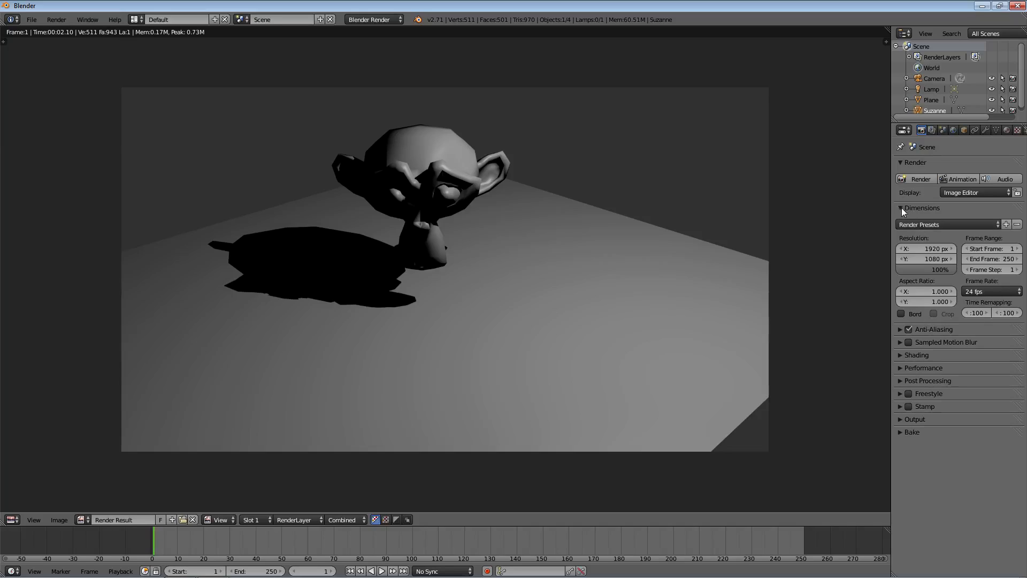
# Apply the HDTV 1080p render preset and collapse the Dimensions section
pyautogui.click(926, 224)
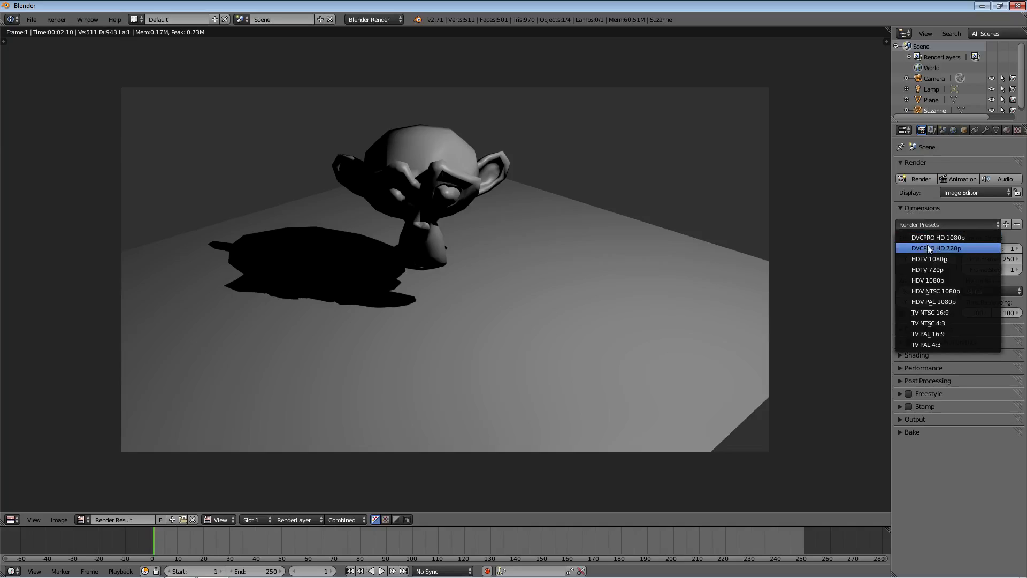
pyautogui.click(920, 261)
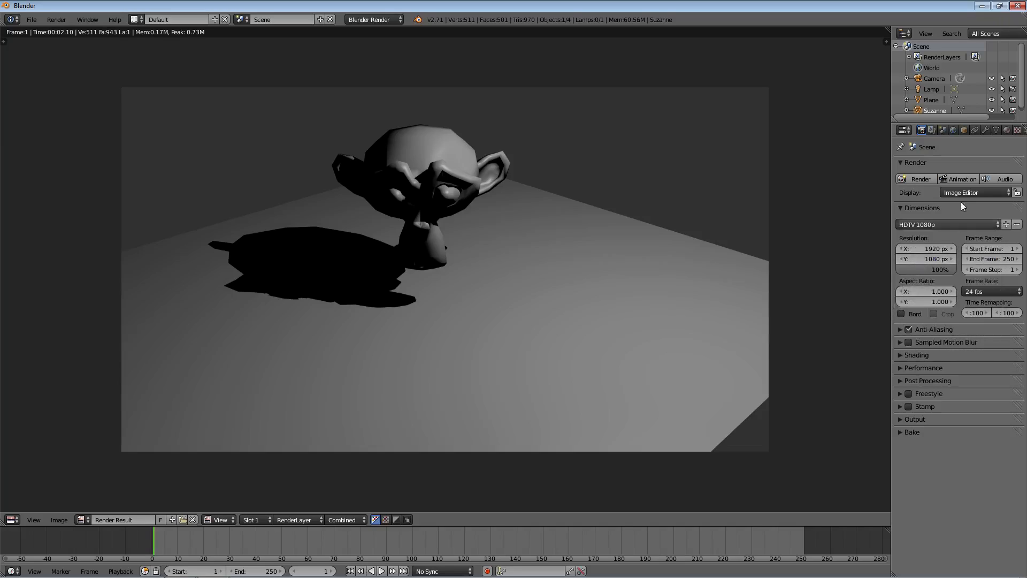
pyautogui.click(900, 208)
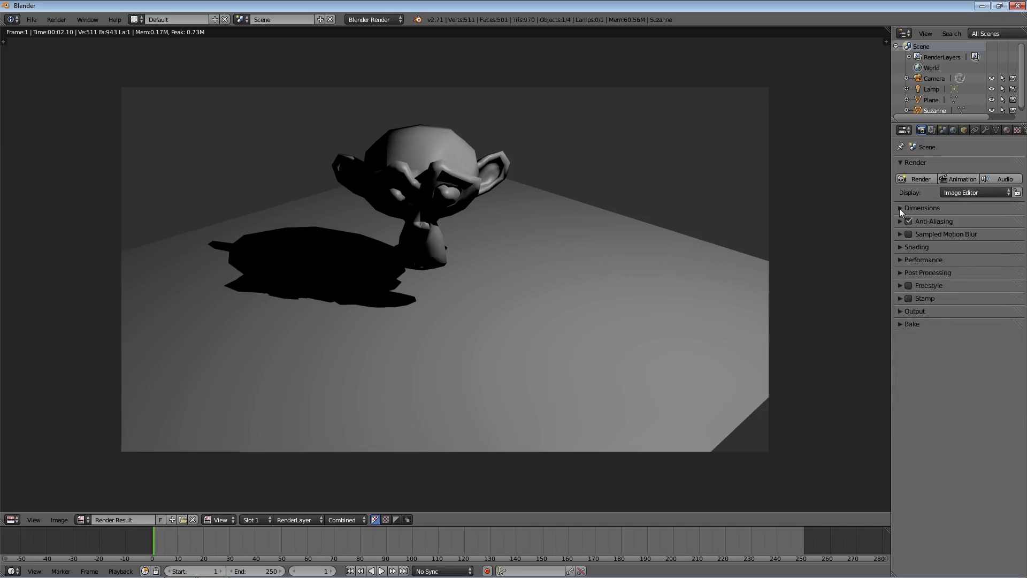
# Expand the Anti-Aliasing section, inspect the rendered edges near the monkey's chin and turn off anti-aliasing
pyautogui.click(897, 221)
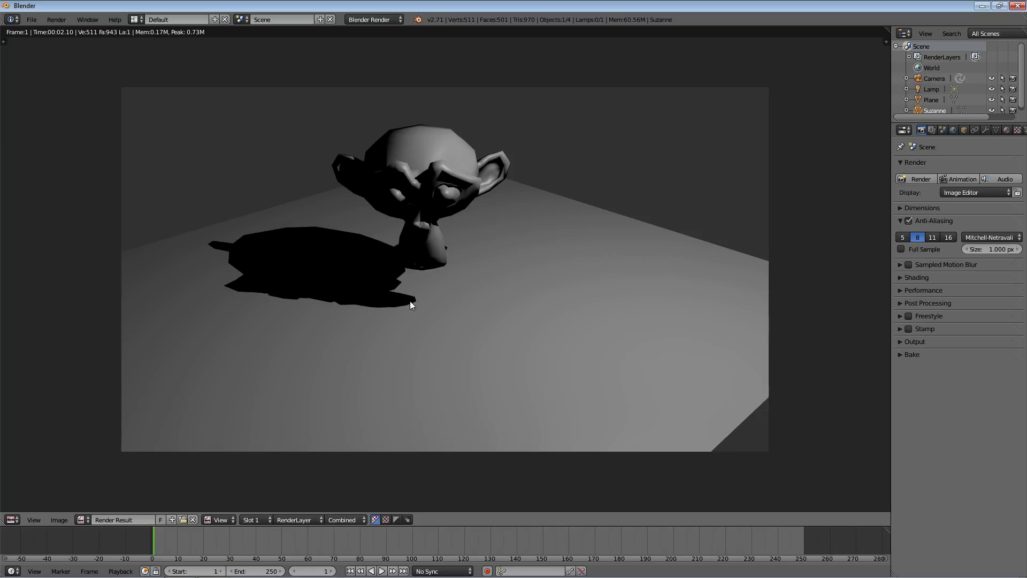
pyautogui.scroll(8, 409, 300)
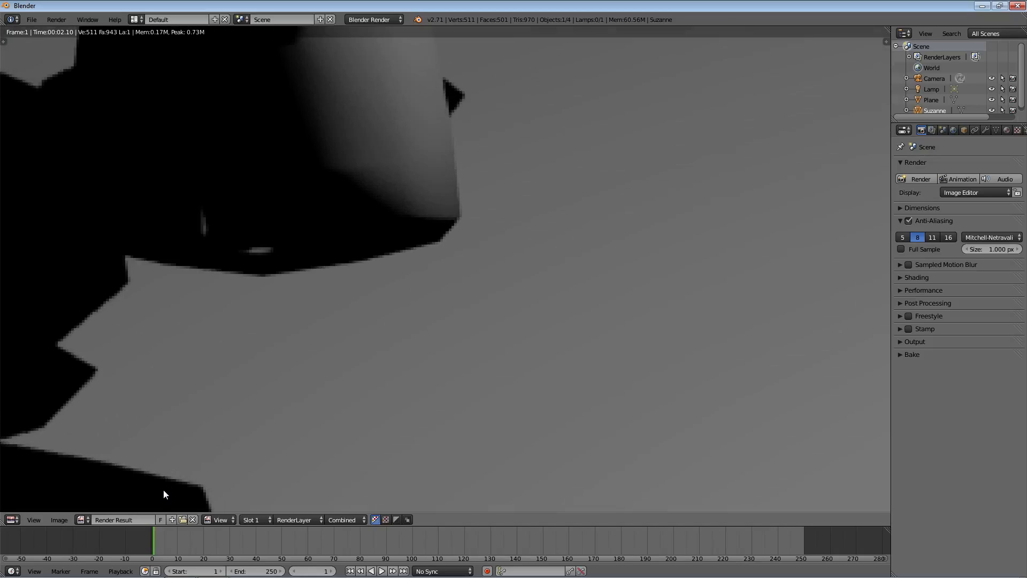
pyautogui.scroll(1, 164, 481)
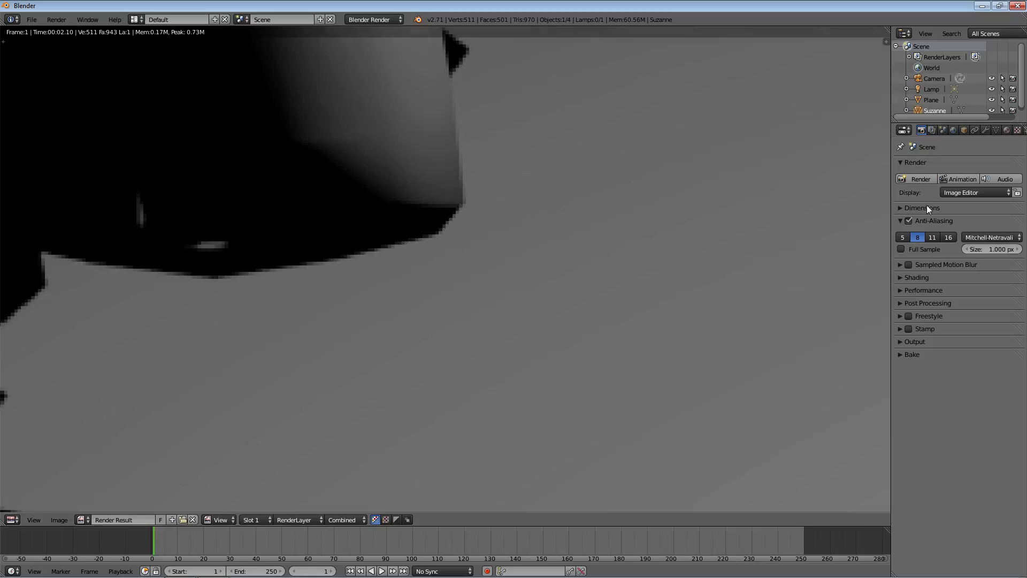
pyautogui.click(908, 221)
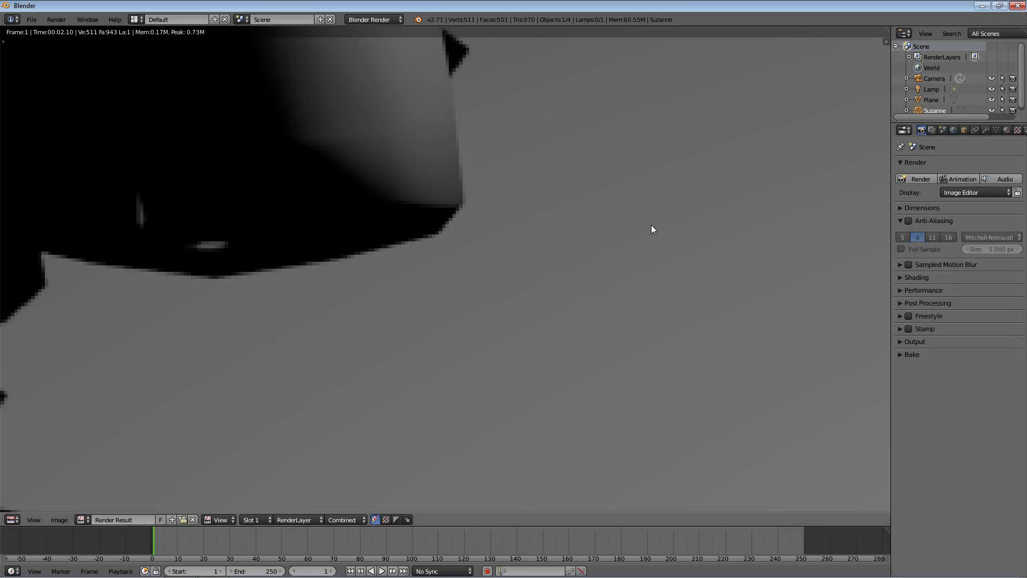
# Render the current frame without anti-aliasing and inspect the edges along the monkey's chin
pyautogui.click(911, 178)
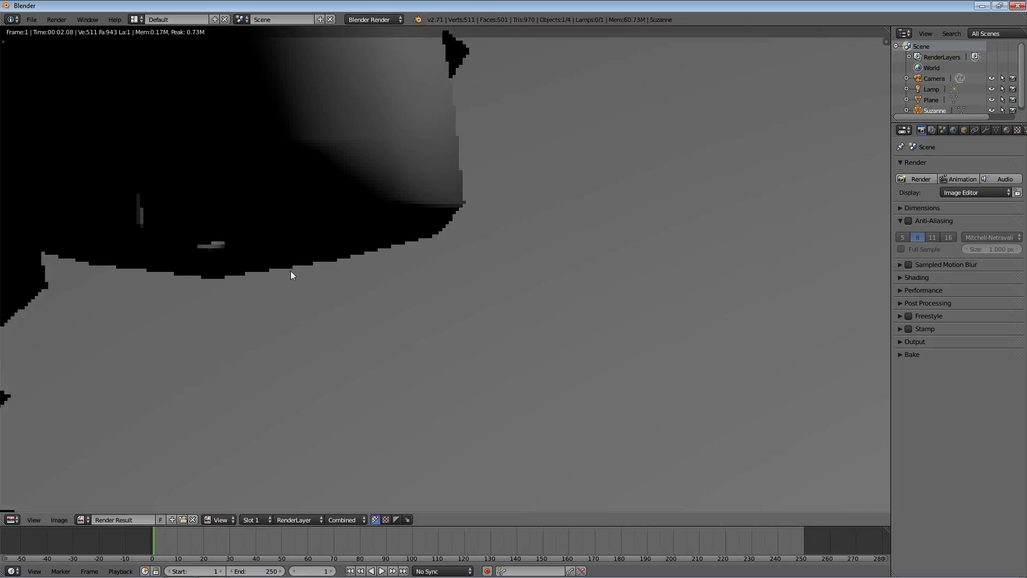
pyautogui.moveTo(226, 351); pyautogui.dragTo(321, 349)
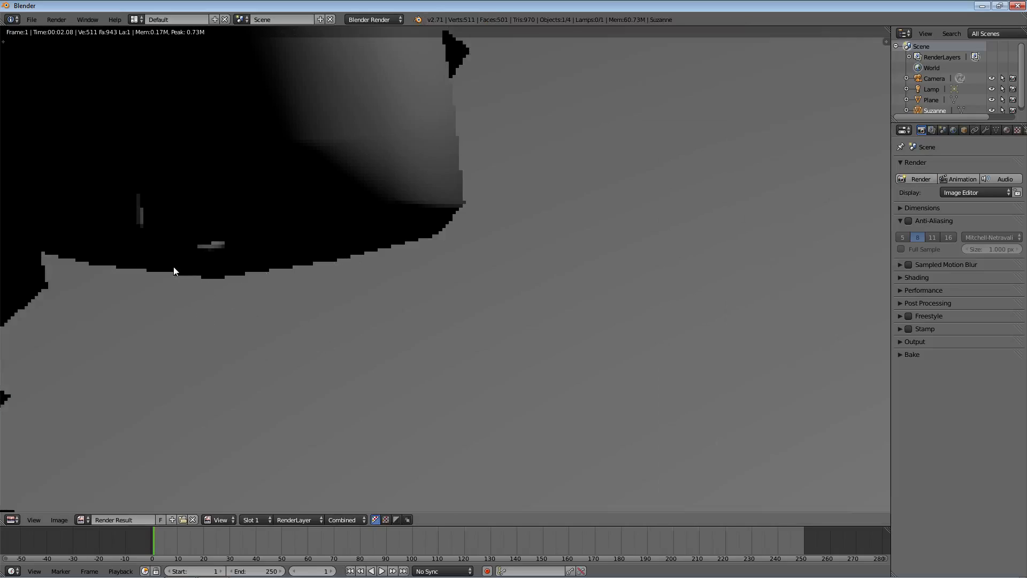
# Turn anti-aliasing on with 16 samples, render the frame again and collapse the Anti-Aliasing section after checking the image
pyautogui.click(909, 220)
pyautogui.click(947, 238)
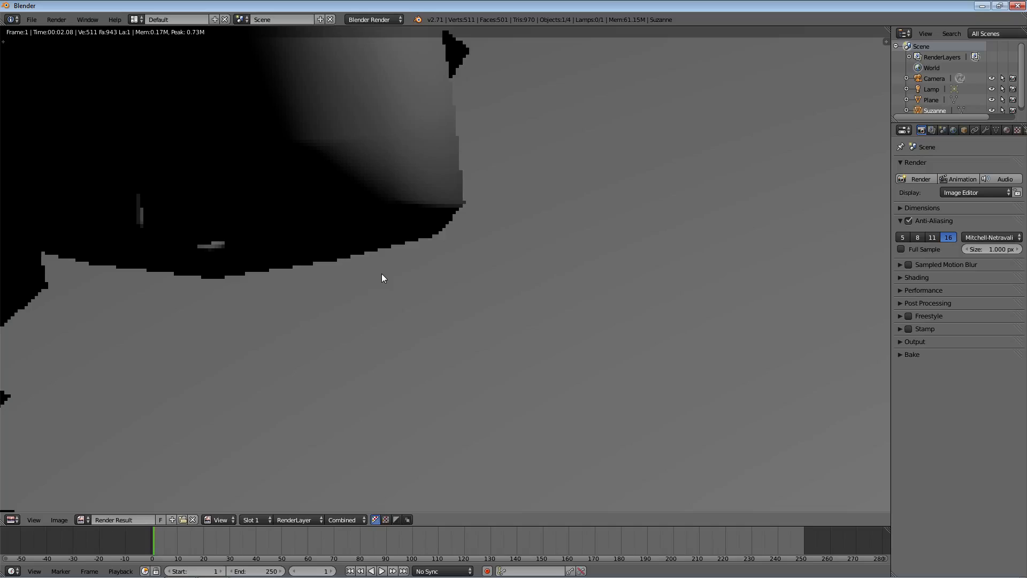
pyautogui.click(913, 176)
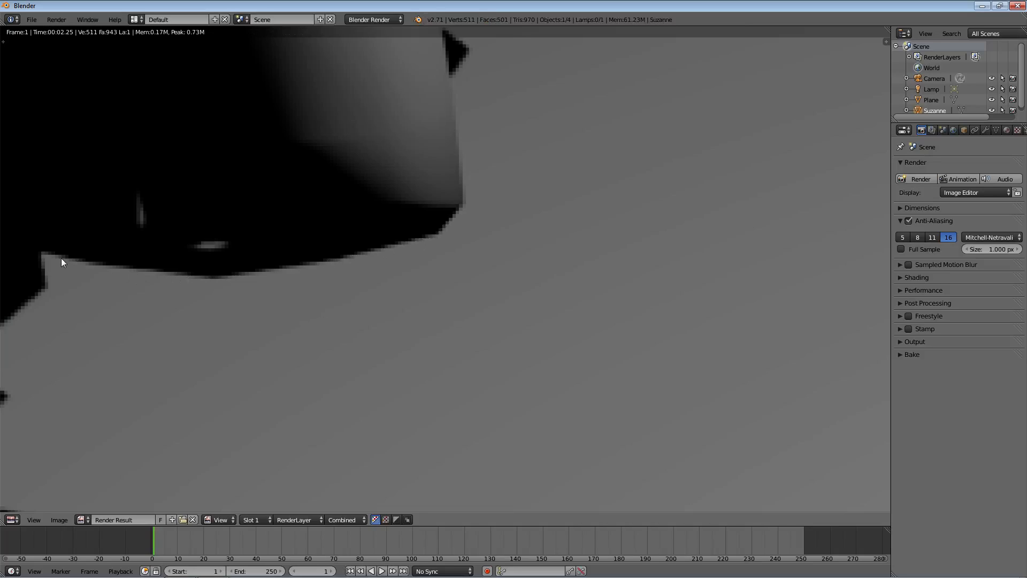
pyautogui.scroll(-2, 122, 324)
pyautogui.scroll(-3, 396, 278)
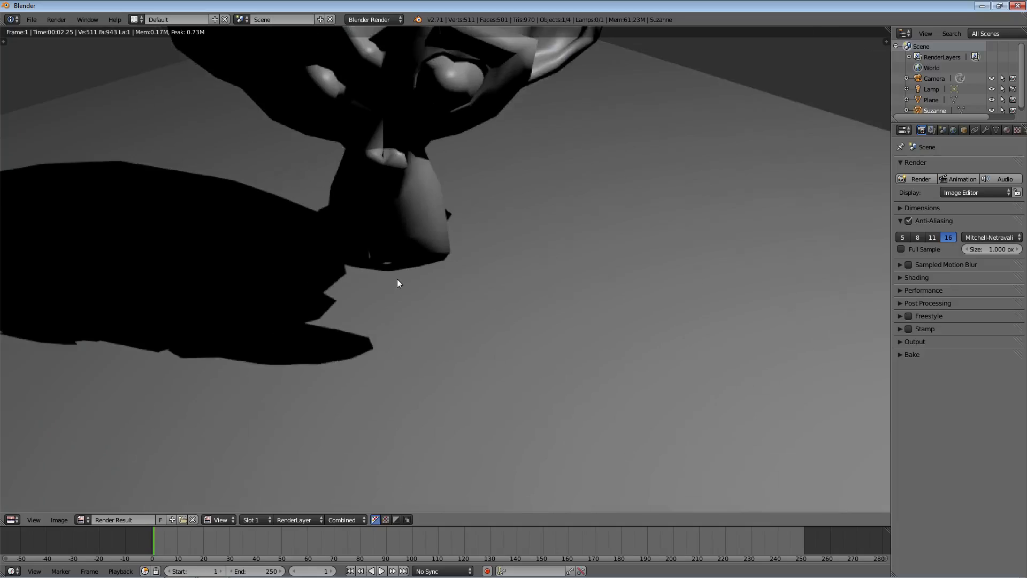
pyautogui.scroll(-1, 356, 299)
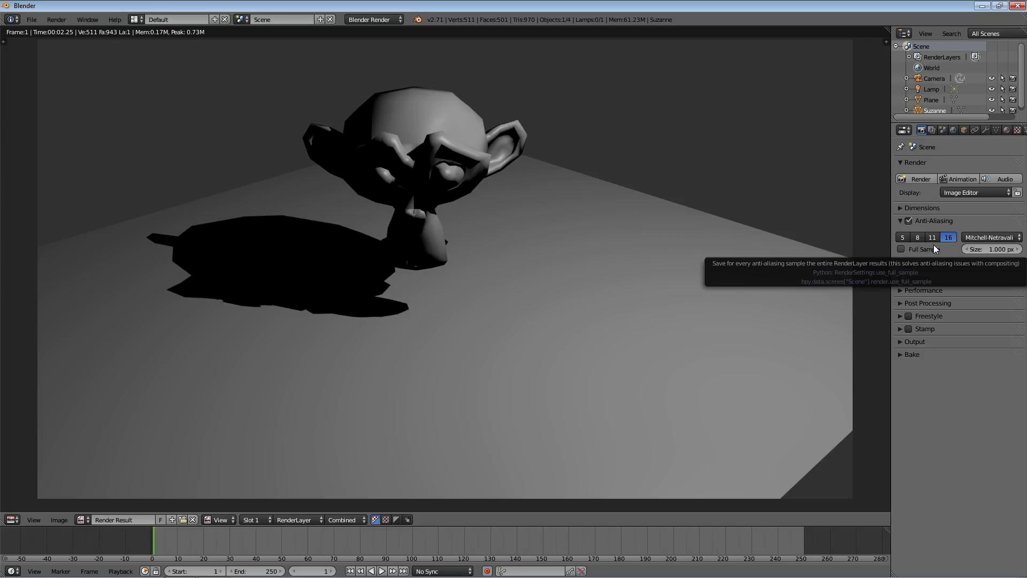
pyautogui.click(901, 220)
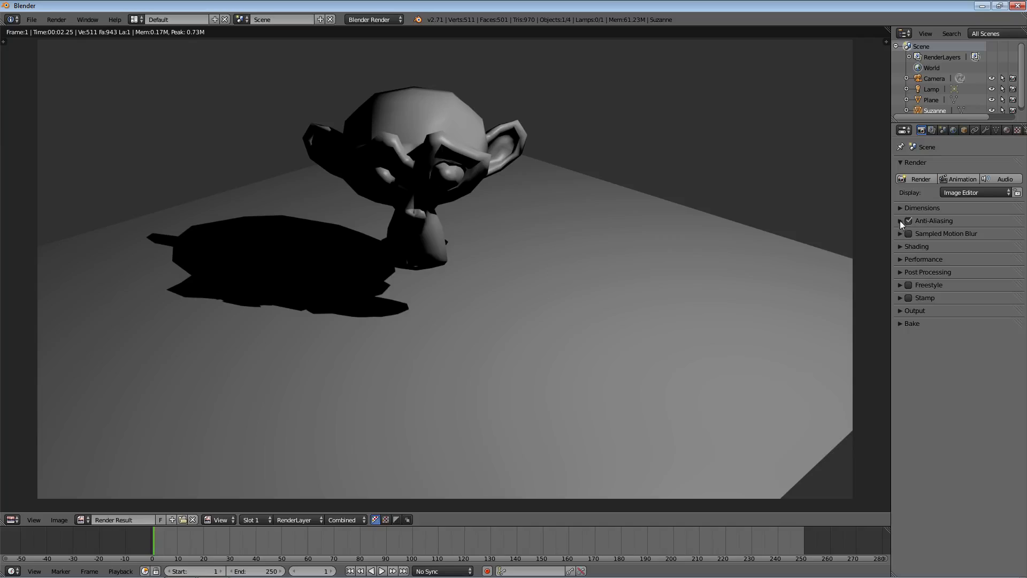
# Look at the Sampled Motion Blur section and collapse it again
pyautogui.click(896, 235)
pyautogui.click(896, 235)
pyautogui.click(896, 235)
pyautogui.click(899, 235)
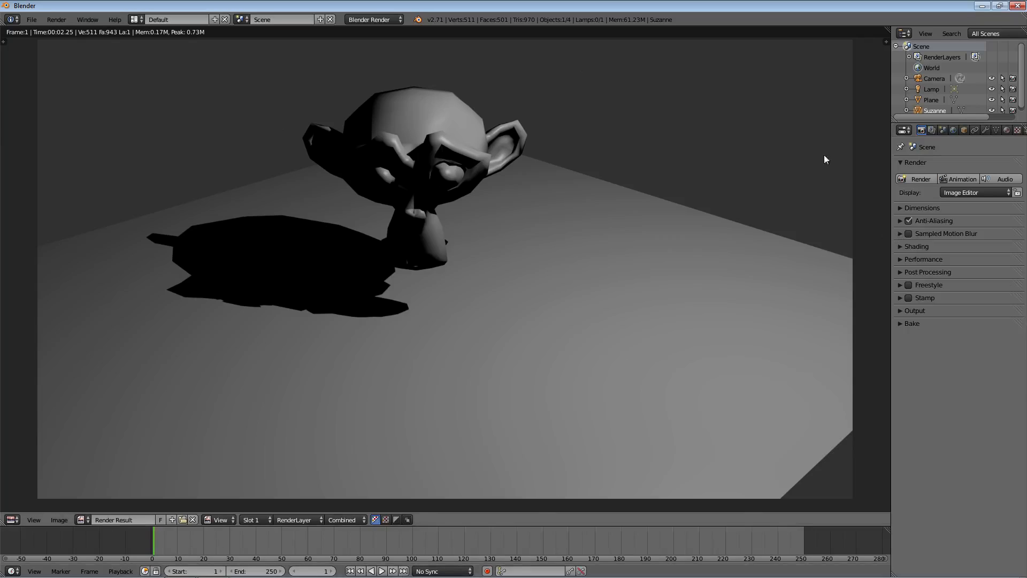
# Expand the Shading section and compare renders of the frame with shadows off and with shadows on, collapsing the section when done
pyautogui.click(898, 247)
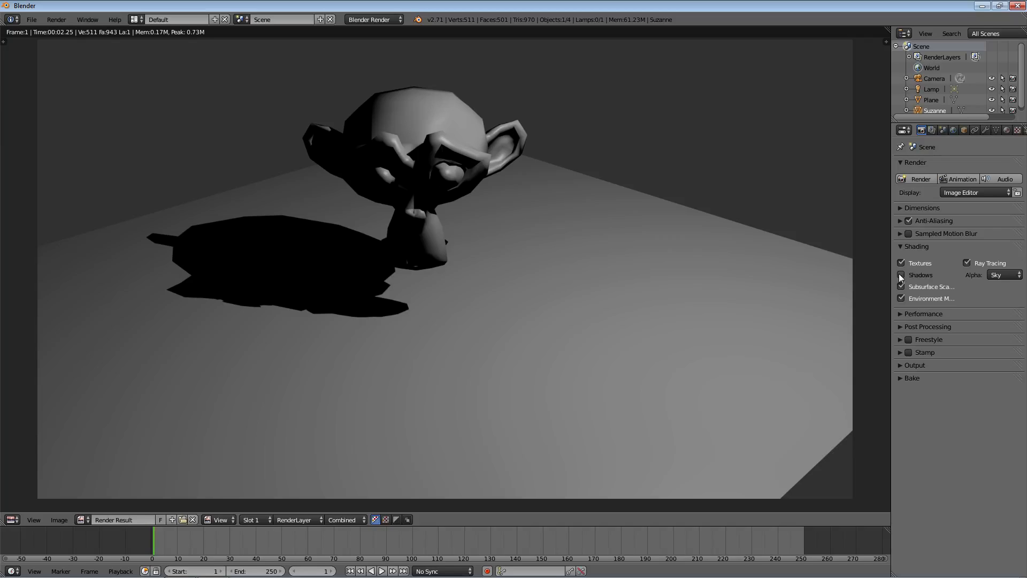
pyautogui.click(914, 179)
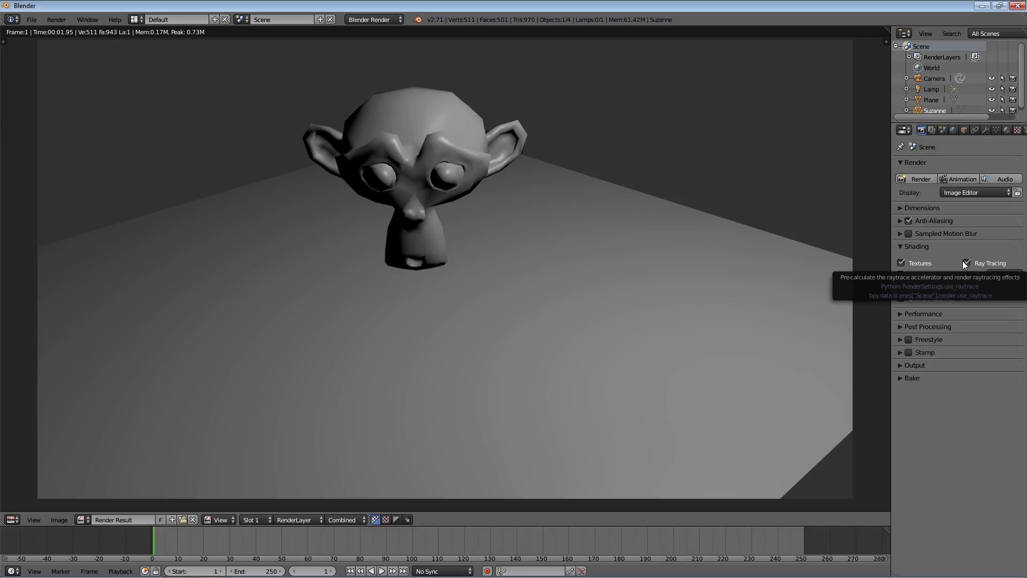
pyautogui.click(909, 179)
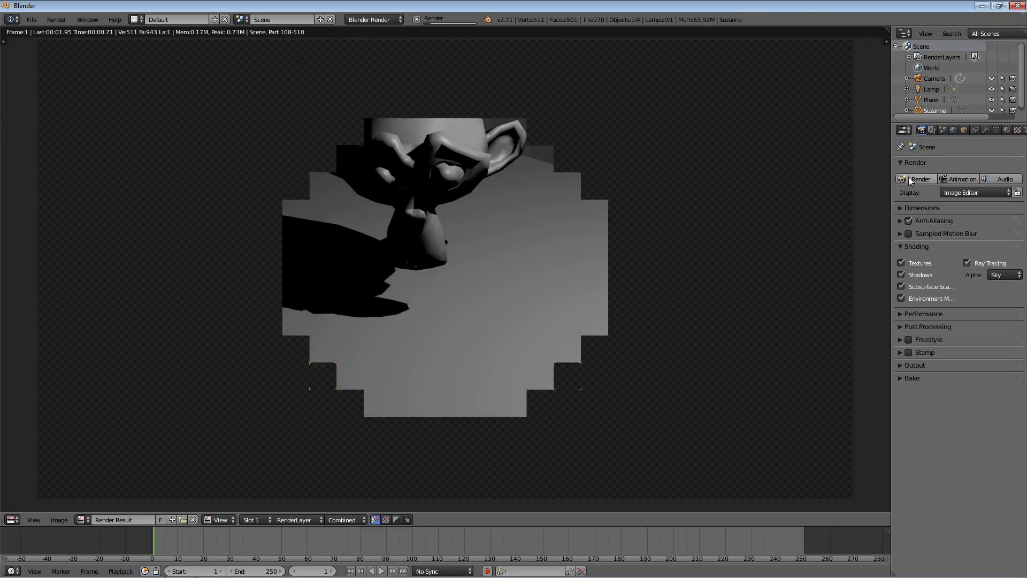
pyautogui.click(909, 248)
# Examine the settings in the Performance and Post Processing sections, collapsing each one after viewing
pyautogui.click(900, 261)
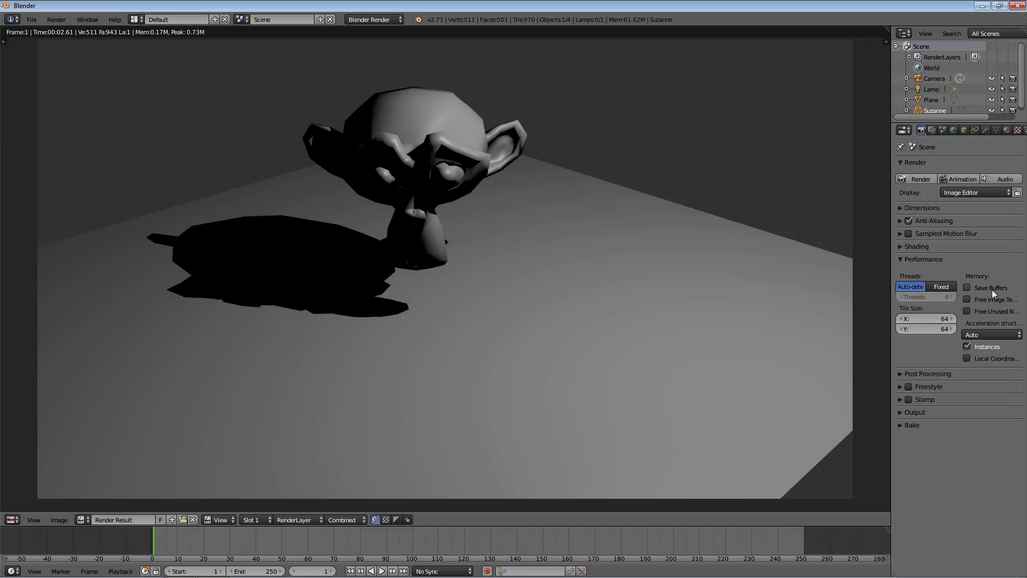
pyautogui.click(901, 259)
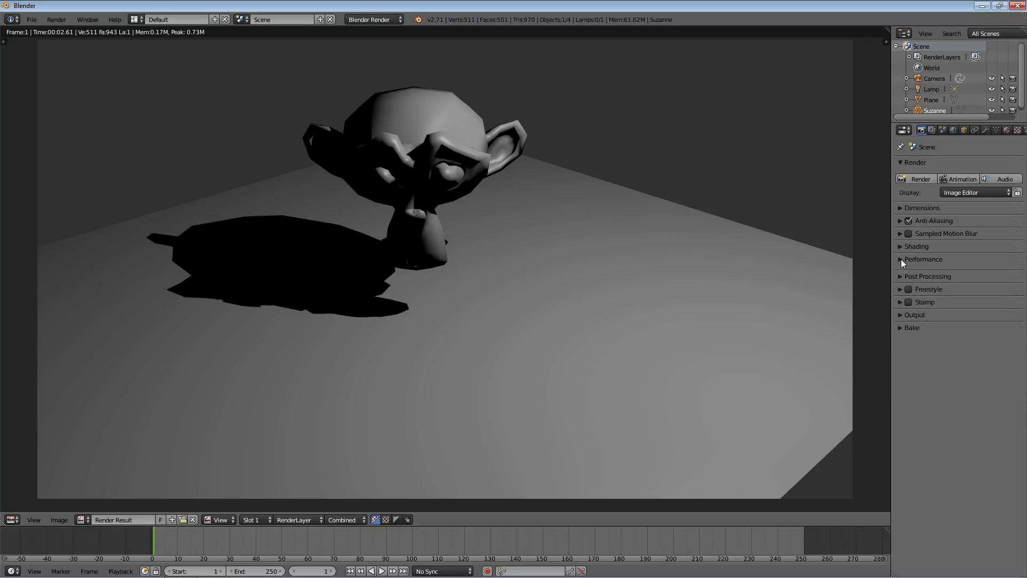
pyautogui.click(899, 271)
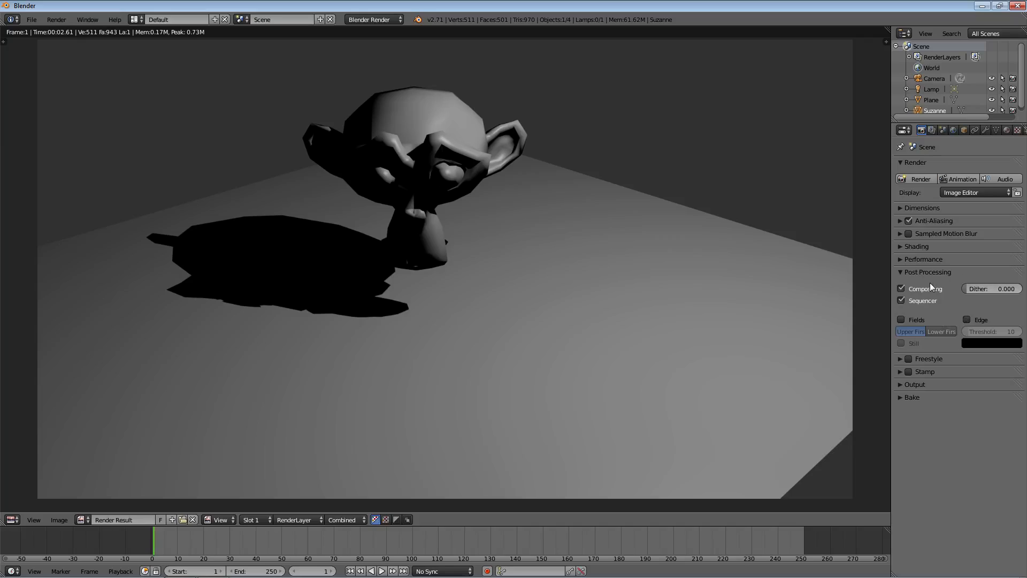
pyautogui.click(904, 272)
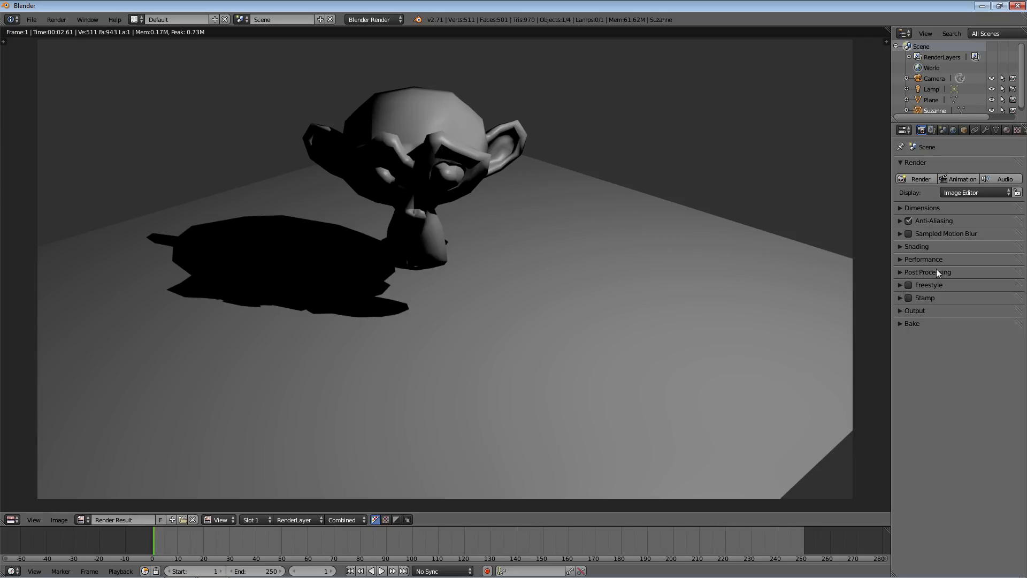
pyautogui.click(902, 273)
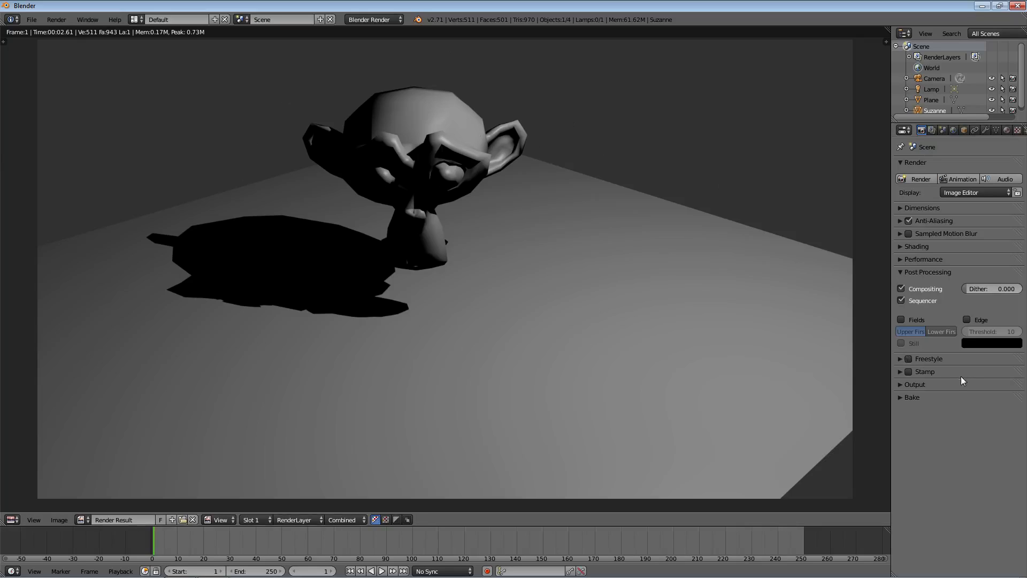
pyautogui.click(901, 270)
# Examine the Freestyle line settings, collapse that section and leave the Stamp section expanded
pyautogui.click(897, 284)
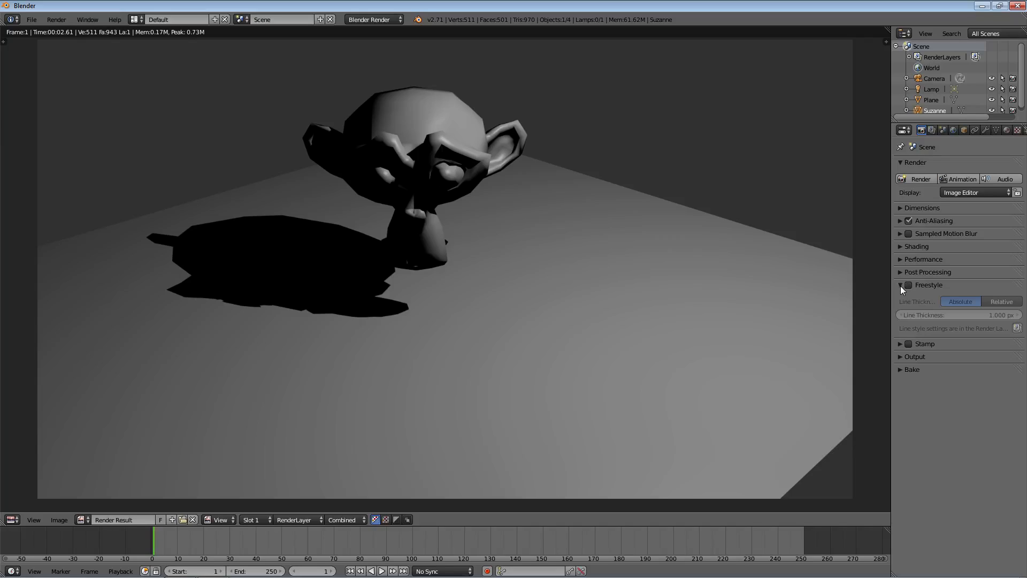
pyautogui.click(897, 284)
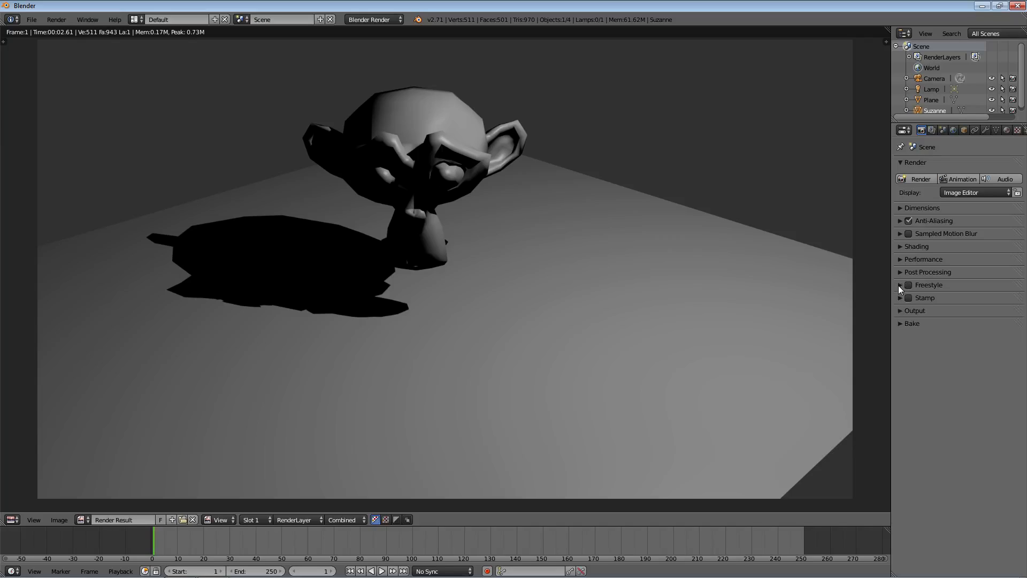
pyautogui.click(897, 297)
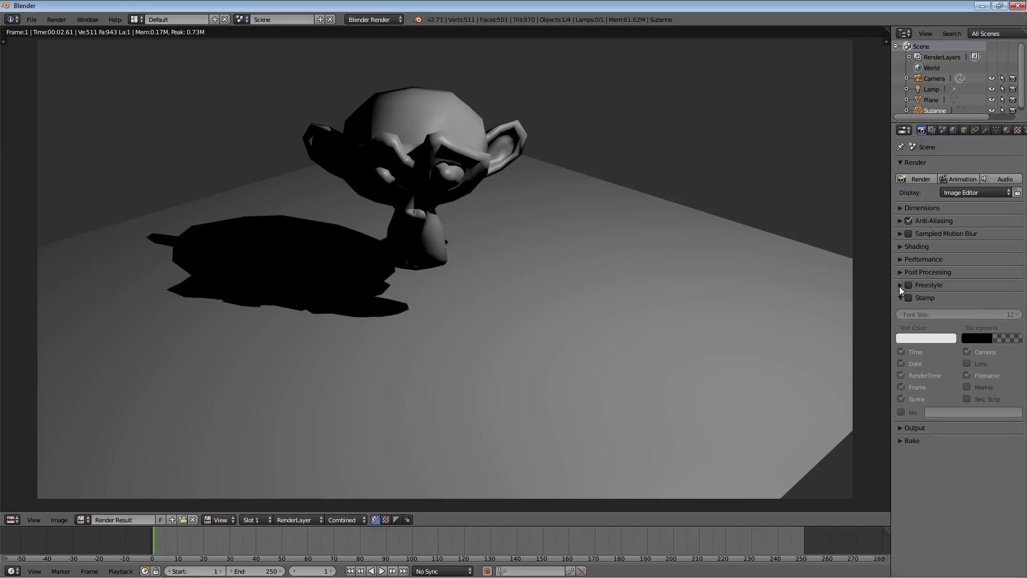
pyautogui.click(899, 285)
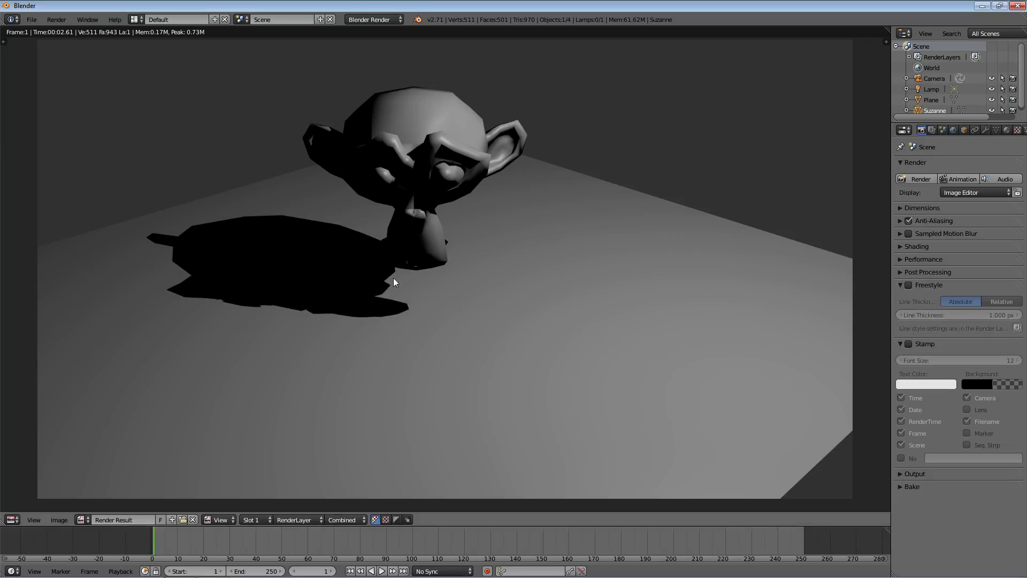
pyautogui.click(900, 284)
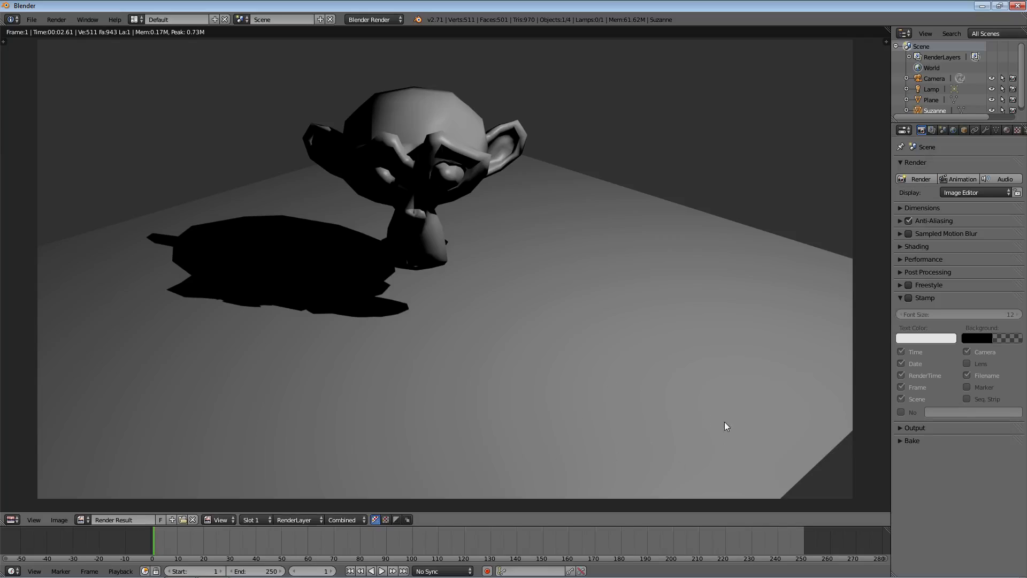
# Enable the render stamp, enter "This is mine" as its note text and render the frame to inspect the stamped image
pyautogui.click(909, 298)
pyautogui.click(936, 411)
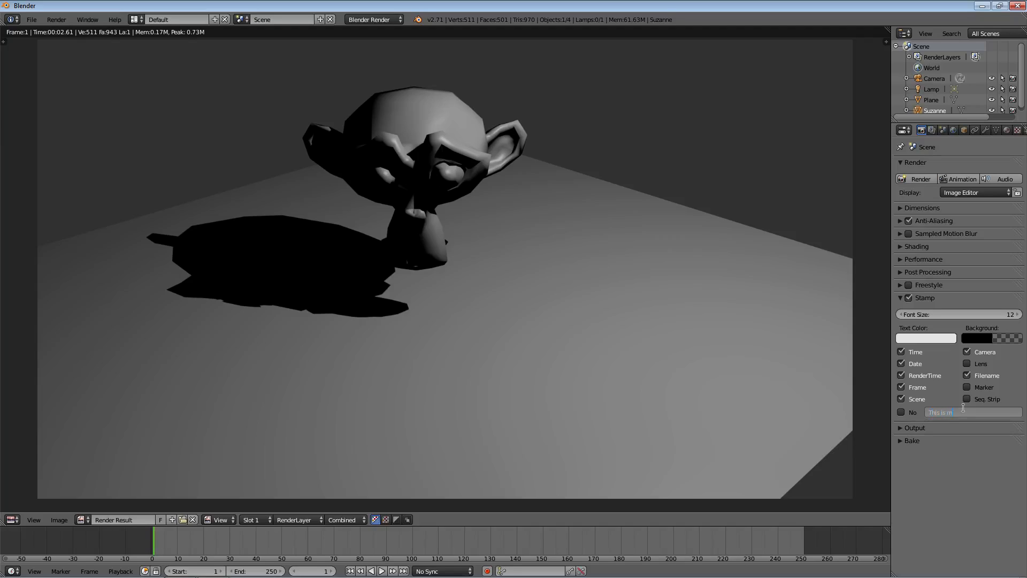
pyautogui.write('This is mine')
pyautogui.click(921, 180)
pyautogui.click(921, 179)
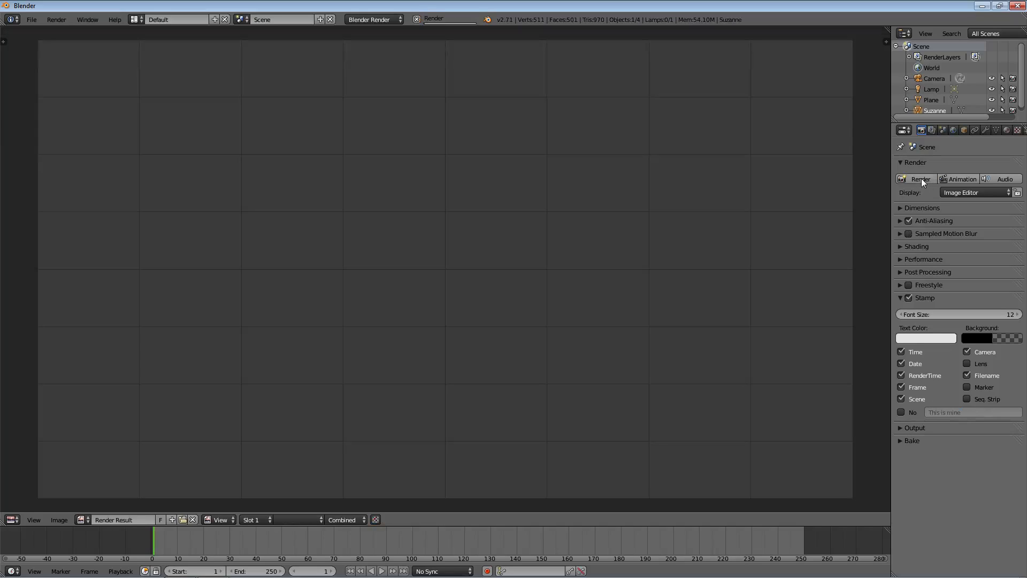
pyautogui.scroll(-2, 553, 277)
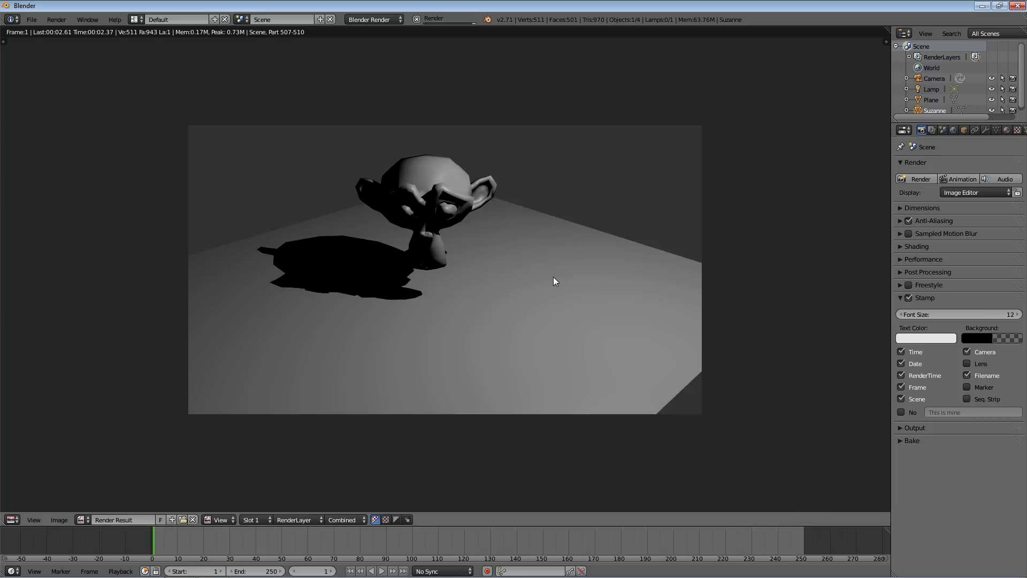
pyautogui.scroll(1, 550, 276)
pyautogui.scroll(2, 128, 100)
pyautogui.scroll(-1, 95, 103)
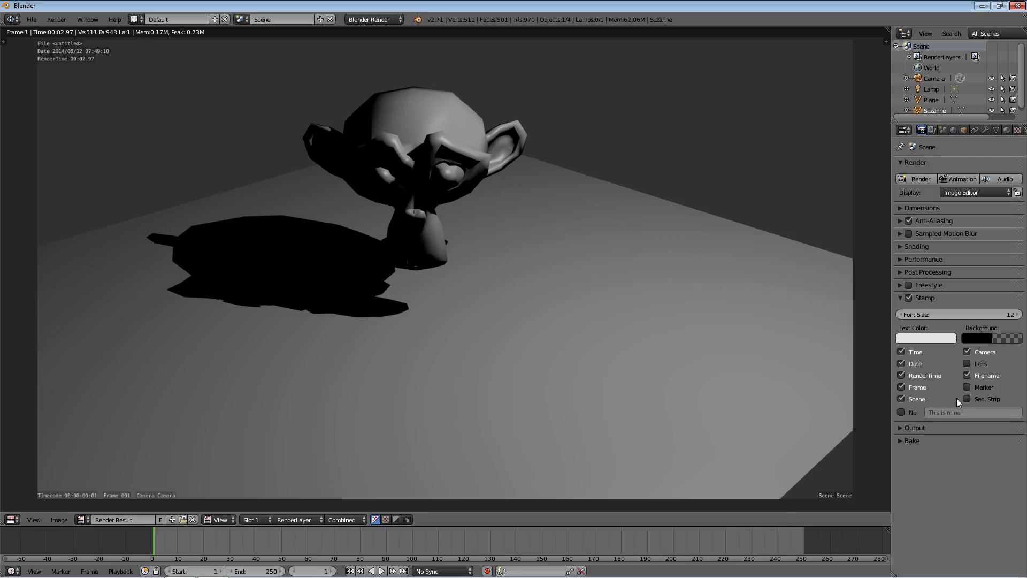
# Include the custom note in the stamp and render the current frame again
pyautogui.click(901, 412)
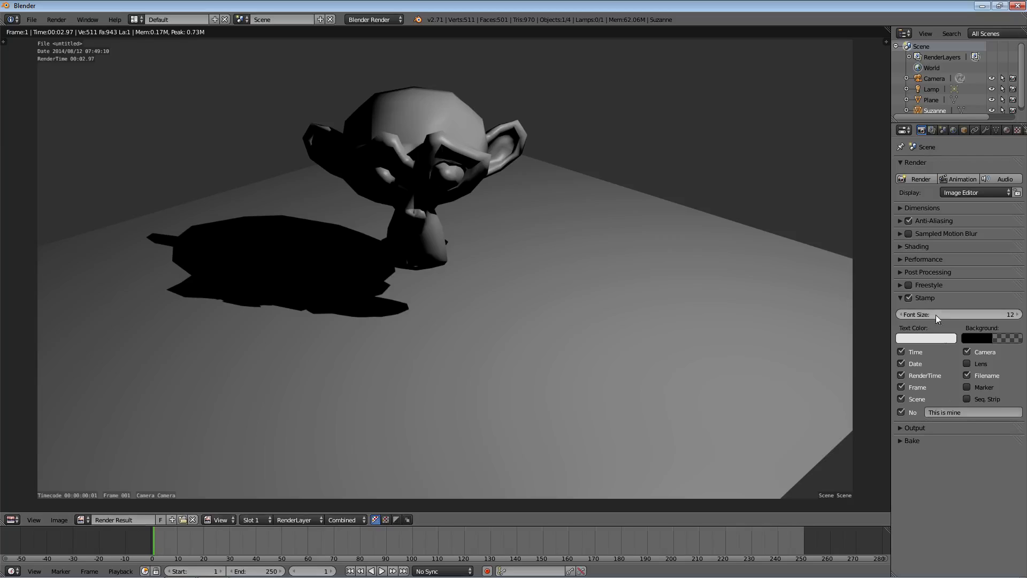
pyautogui.click(918, 179)
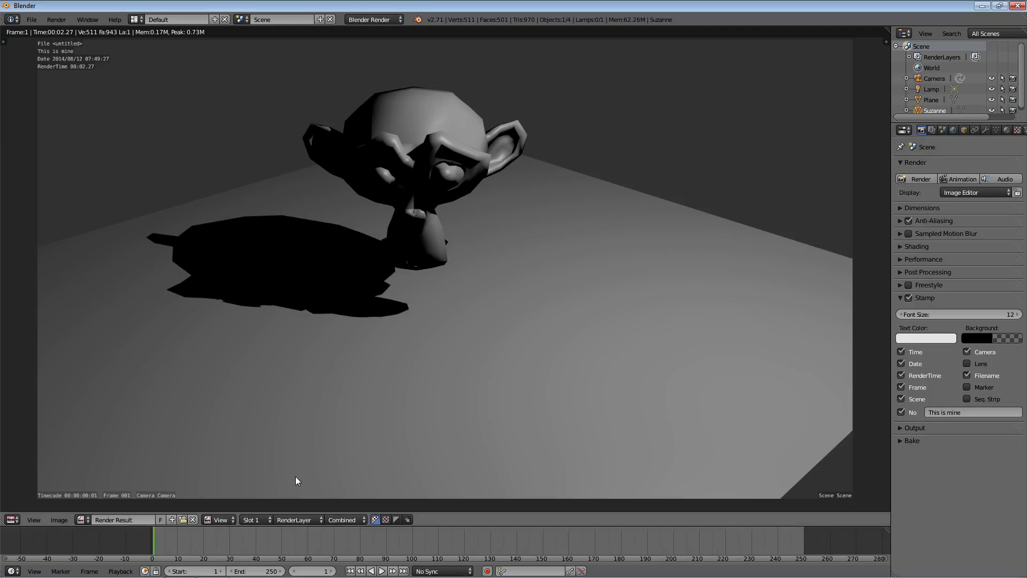
# Turn off the render stamp, collapse its section and expand the Output section
pyautogui.click(908, 298)
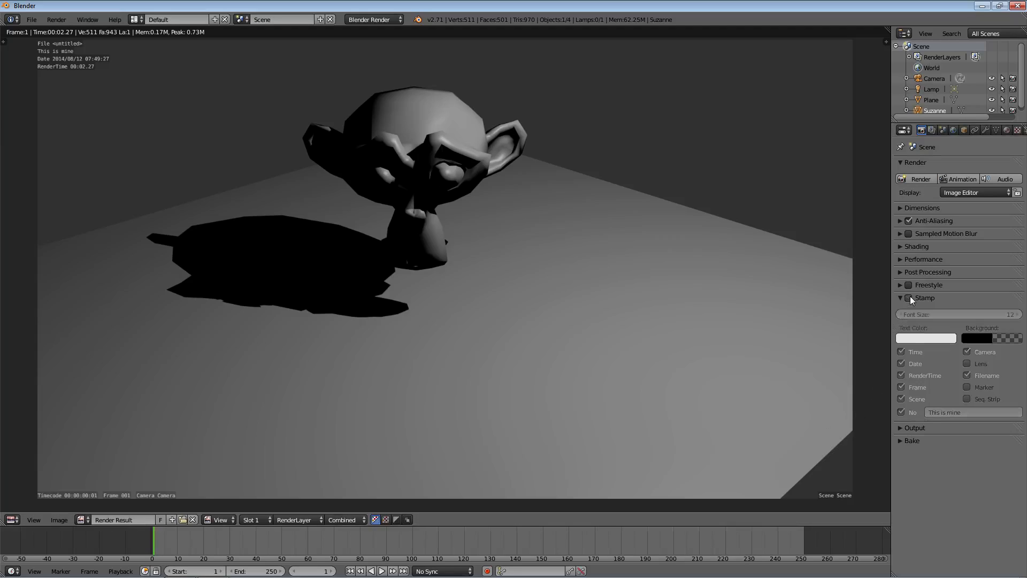
pyautogui.click(900, 299)
pyautogui.click(896, 311)
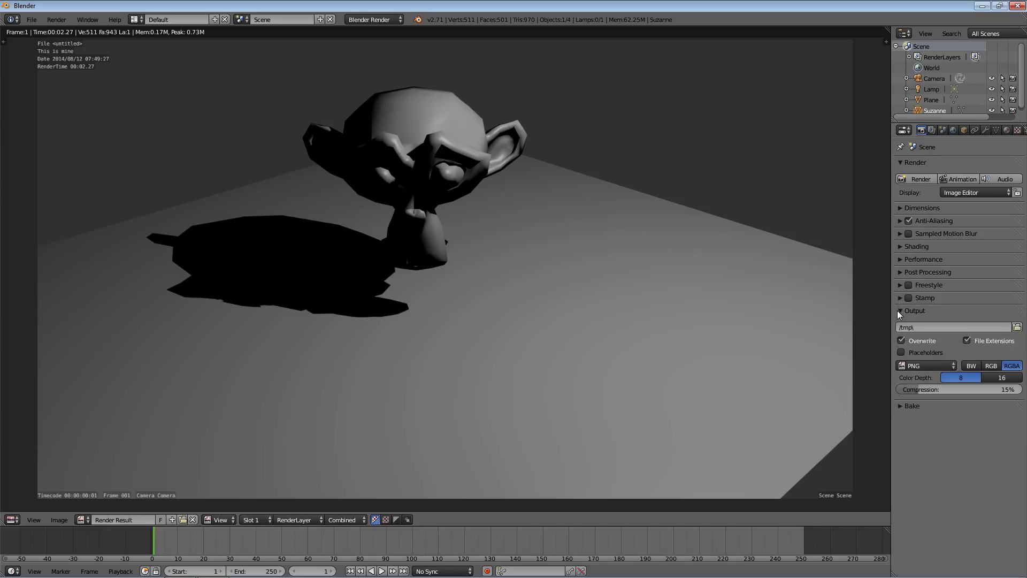
# Examine the output path and the file-saving options in the Output section
pyautogui.click(993, 326)
pyautogui.click(923, 367)
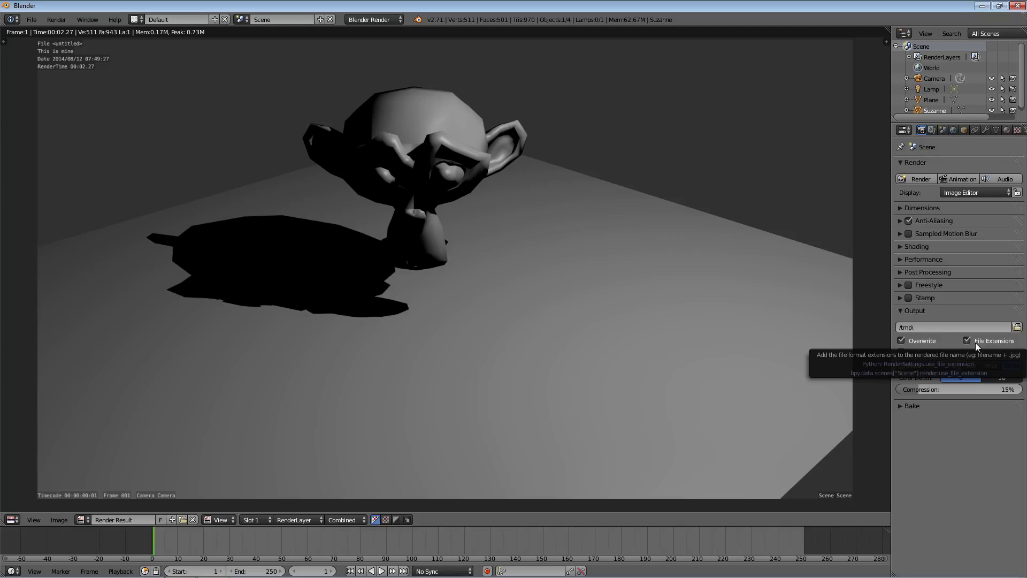
pyautogui.click(933, 327)
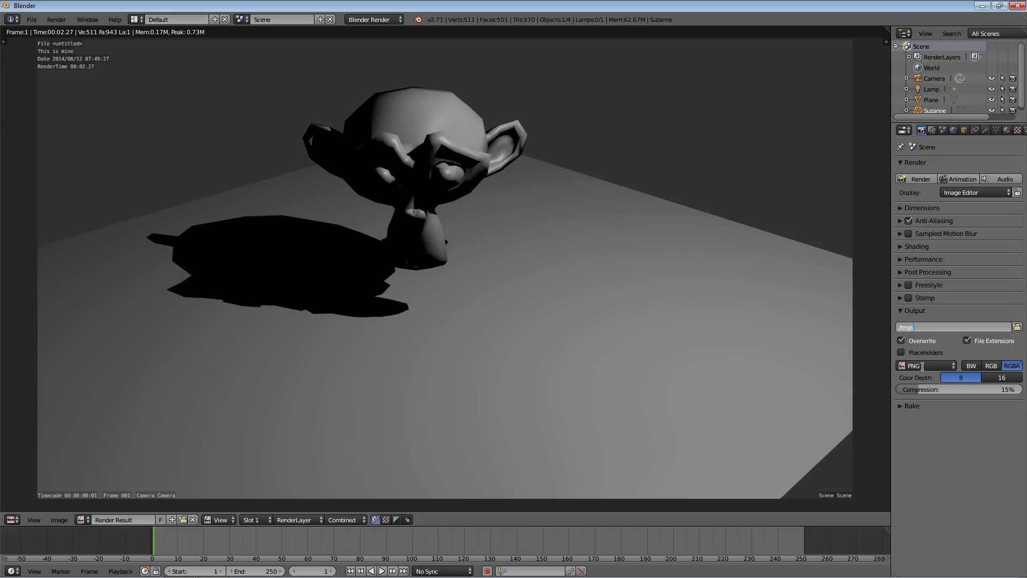
pyautogui.click(922, 367)
# Review the available output file formats and set the format to JPEG
pyautogui.click(923, 366)
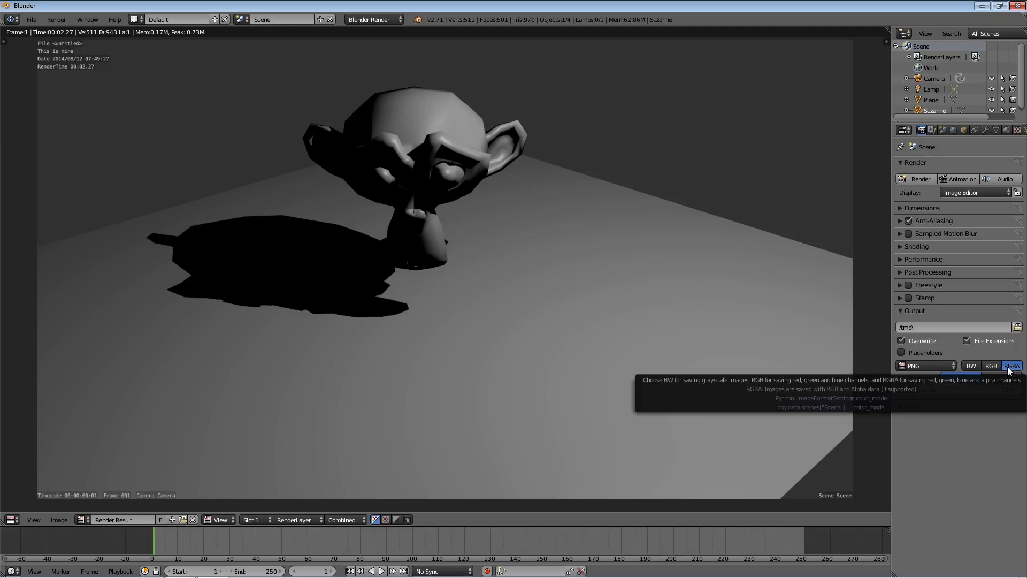
pyautogui.click(932, 366)
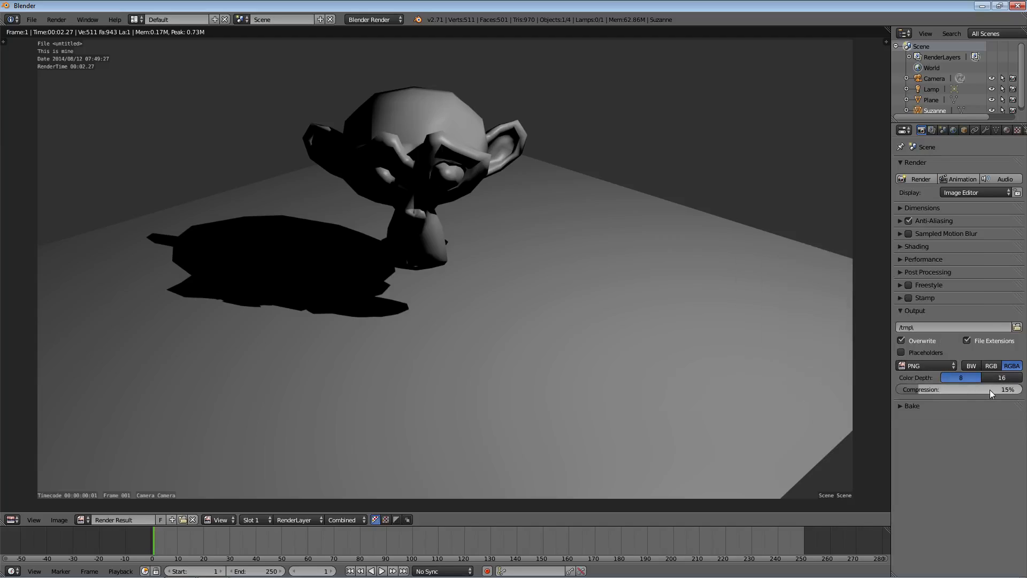
pyautogui.click(926, 367)
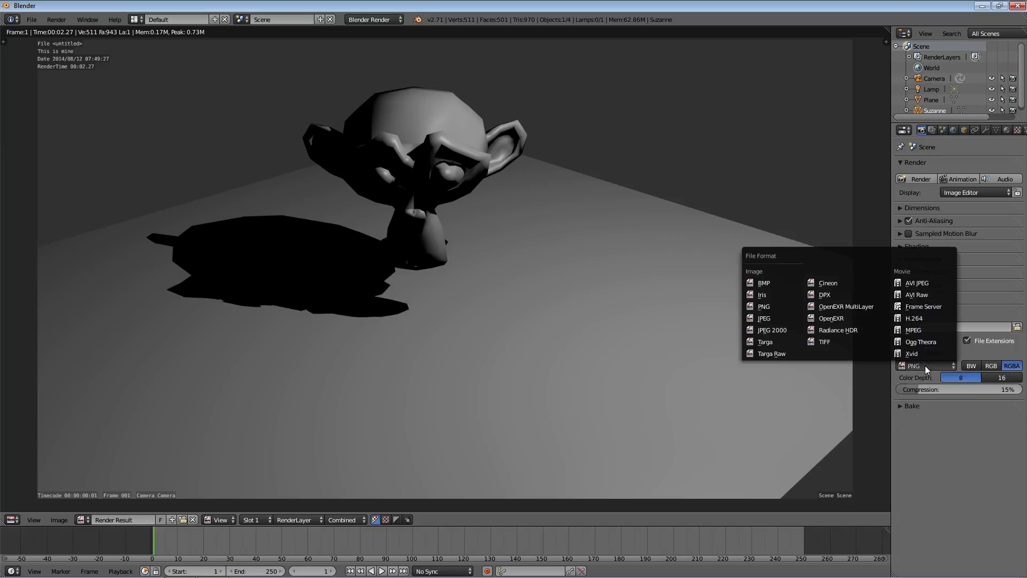
pyautogui.click(776, 318)
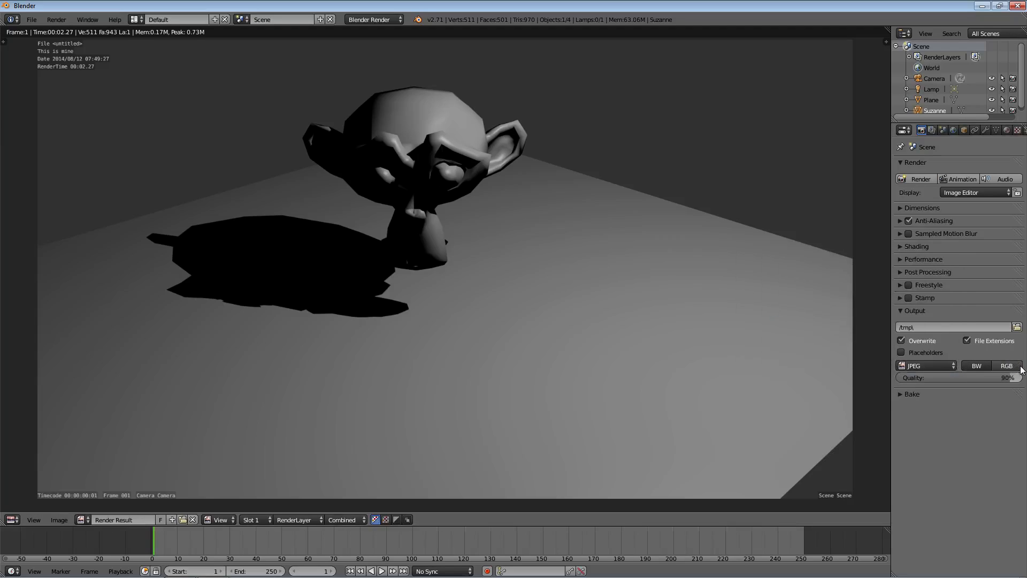
# Set the output file format to PNG and collapse the Output section
pyautogui.click(933, 365)
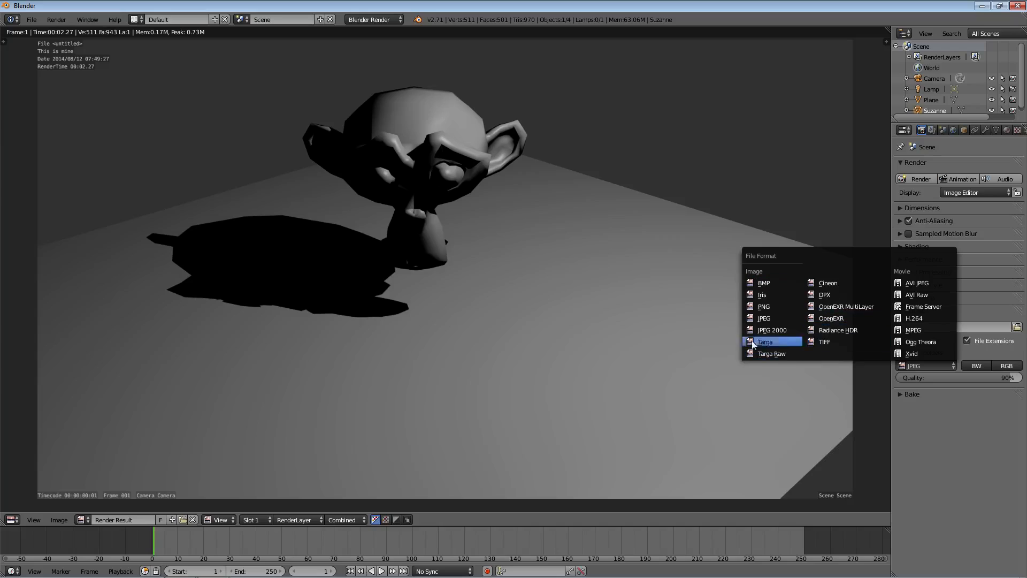
pyautogui.click(762, 305)
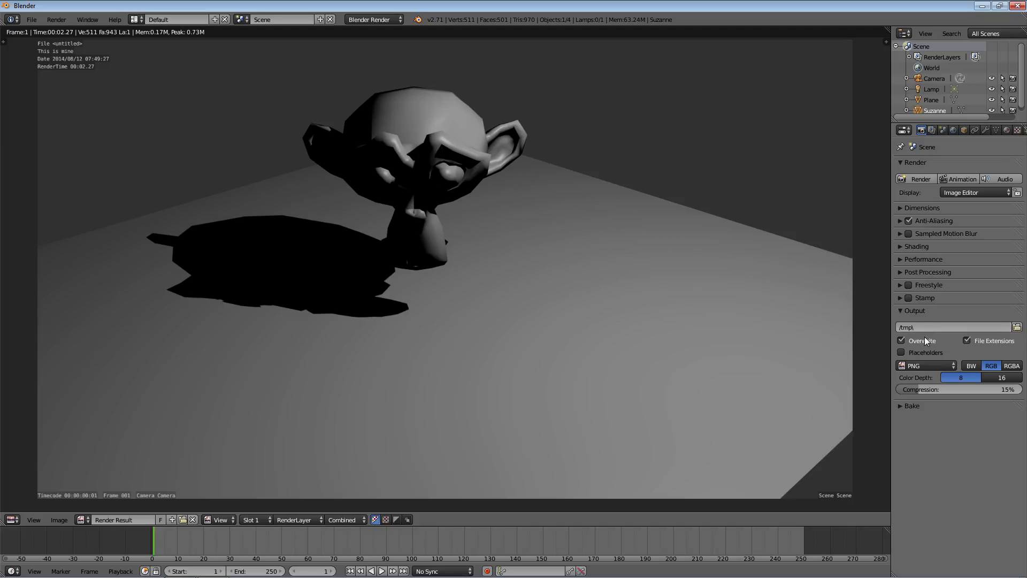
pyautogui.click(903, 310)
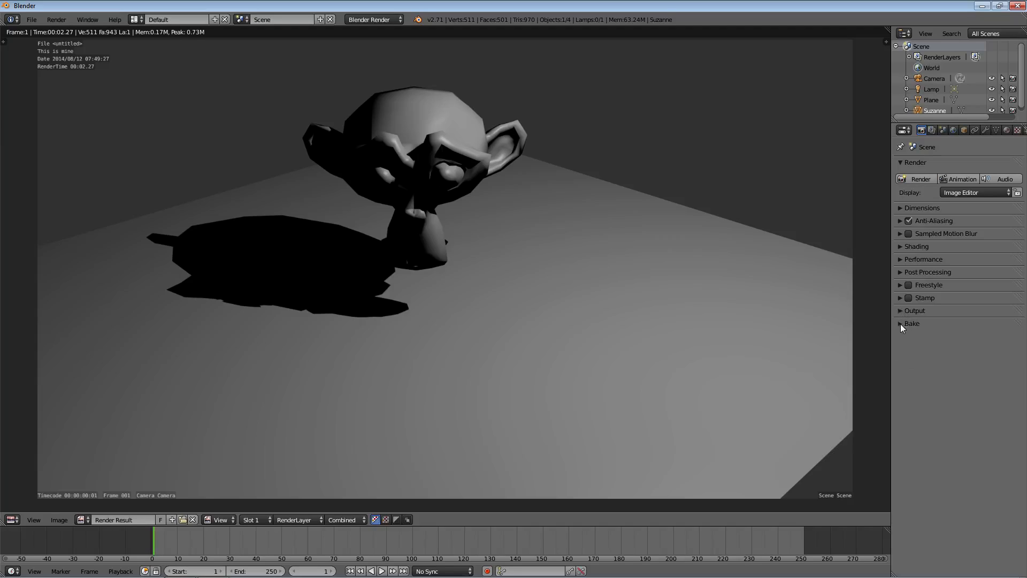
# Examine the options in the Bake section and collapse it again
pyautogui.click(900, 324)
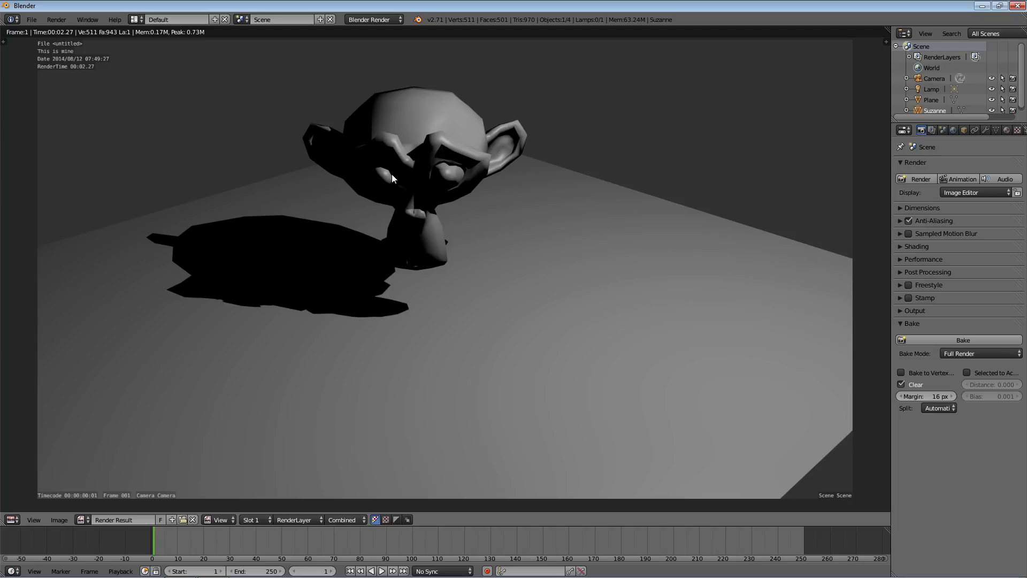
pyautogui.click(905, 323)
pyautogui.click(905, 323)
pyautogui.click(905, 323)
pyautogui.click(905, 323)
pyautogui.click(905, 323)
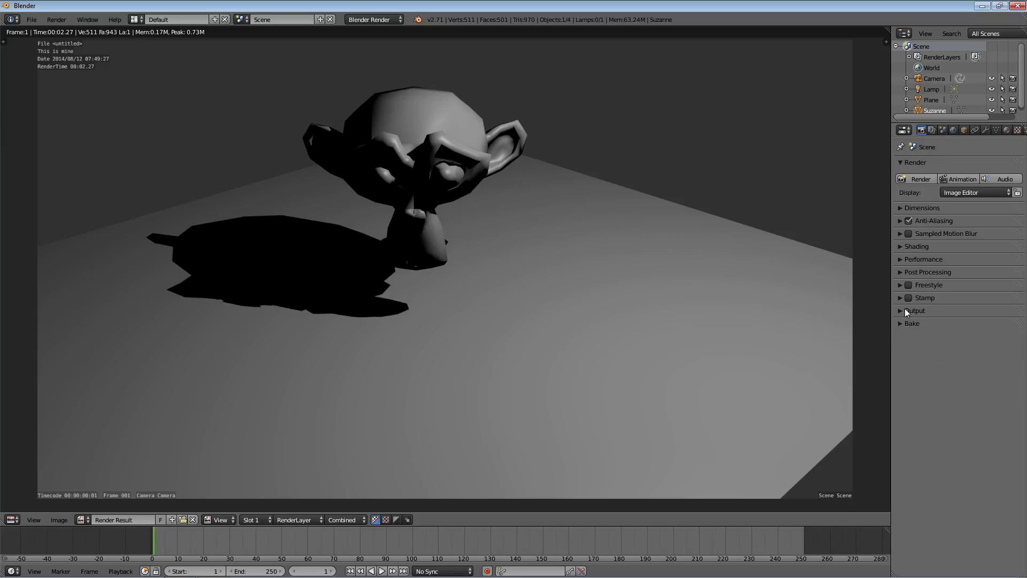
# Expand the Dimensions and Output sections to review the main render settings again
pyautogui.click(907, 207)
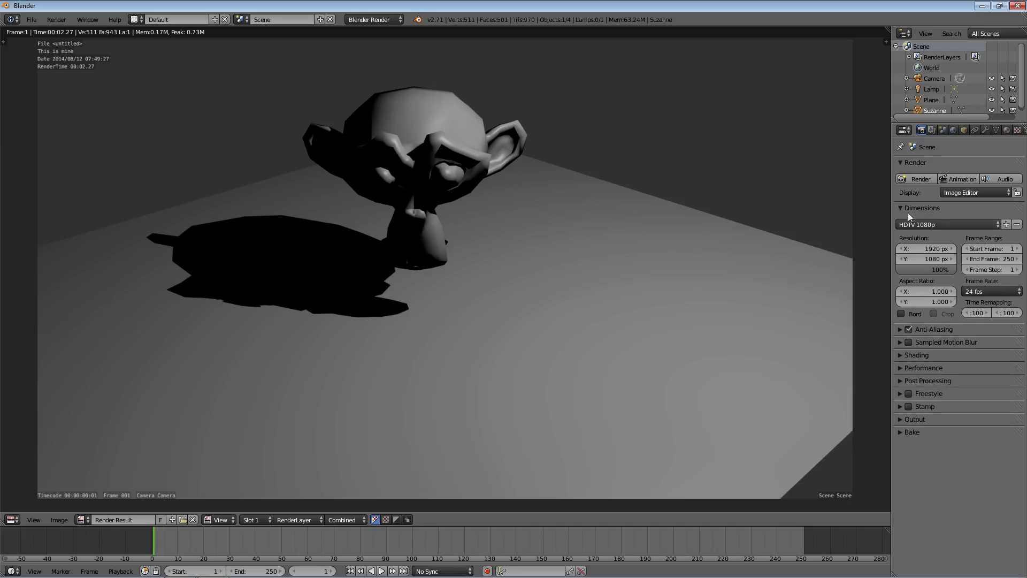
pyautogui.click(908, 330)
pyautogui.click(900, 419)
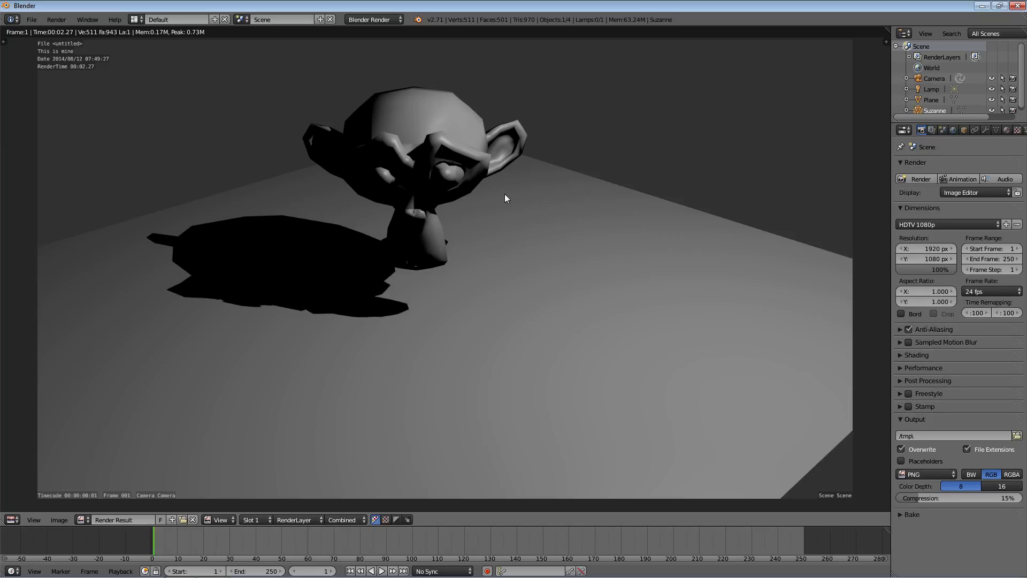
# Leave the render result for the 3D view and select the monkey head
pyautogui.press('Escape')
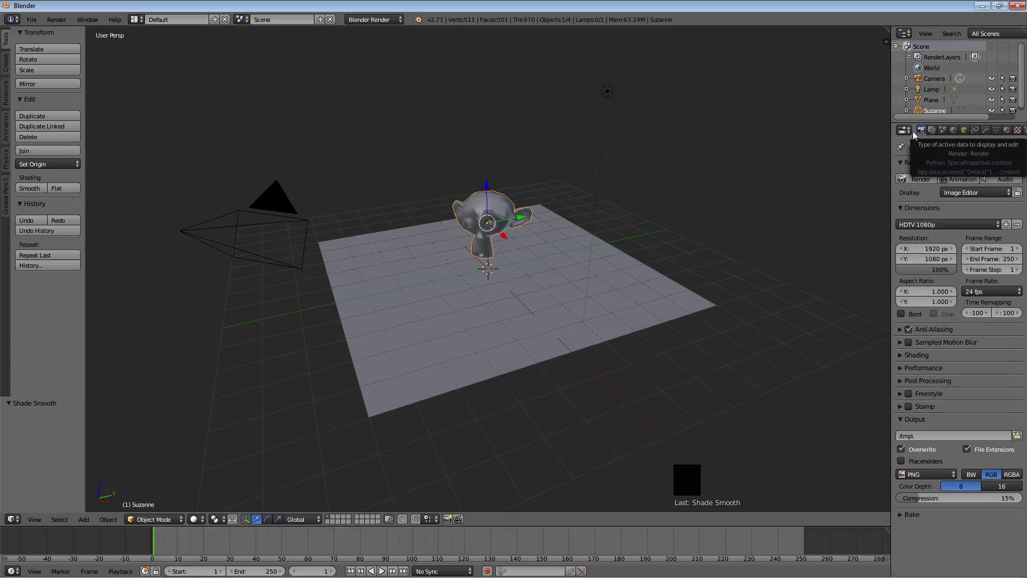
pyautogui.rightClick(382, 307)
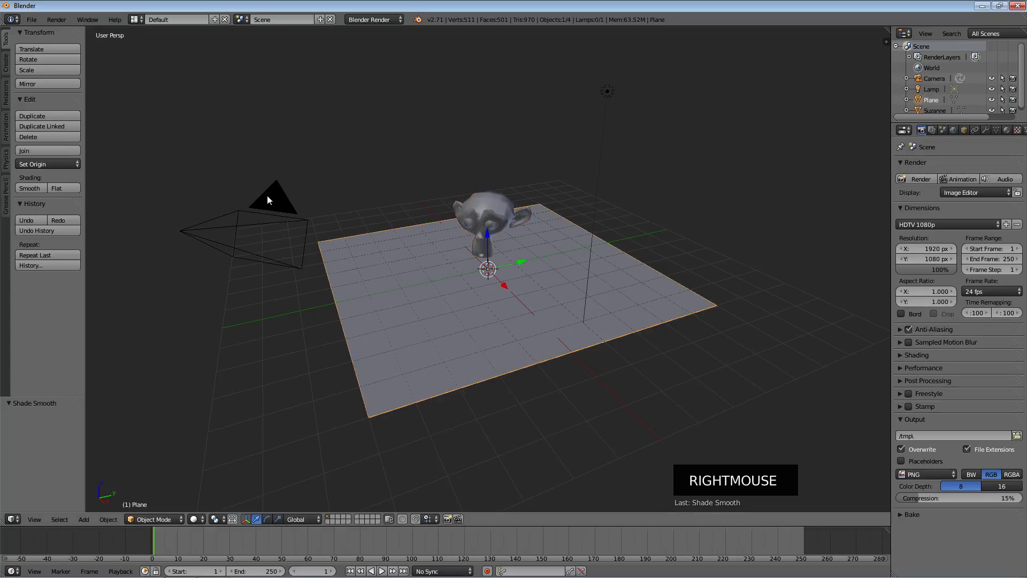
pyautogui.rightClick(499, 219)
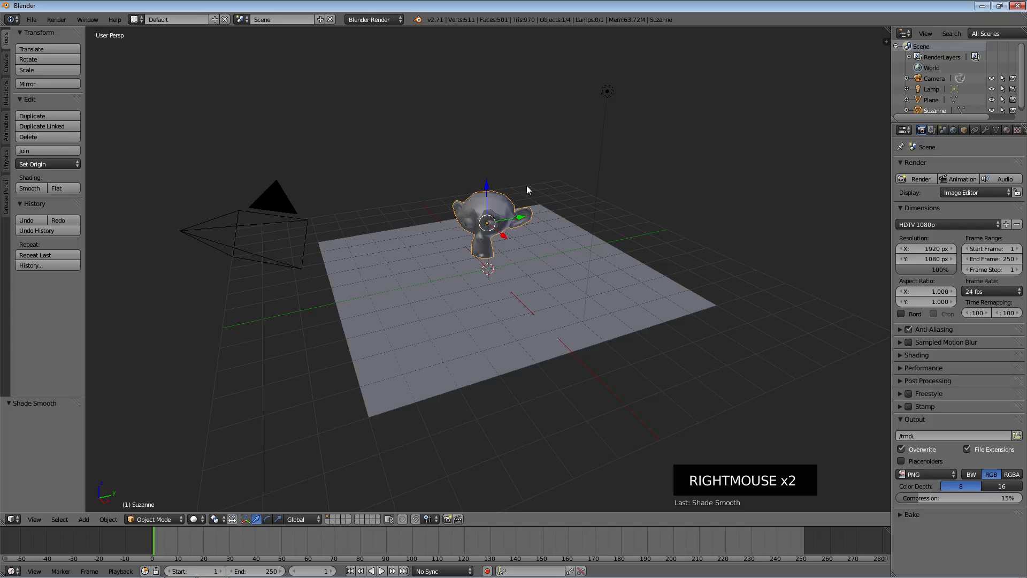
# Examine the render layer, scene, world and object settings for the monkey head scene
pyautogui.click(931, 130)
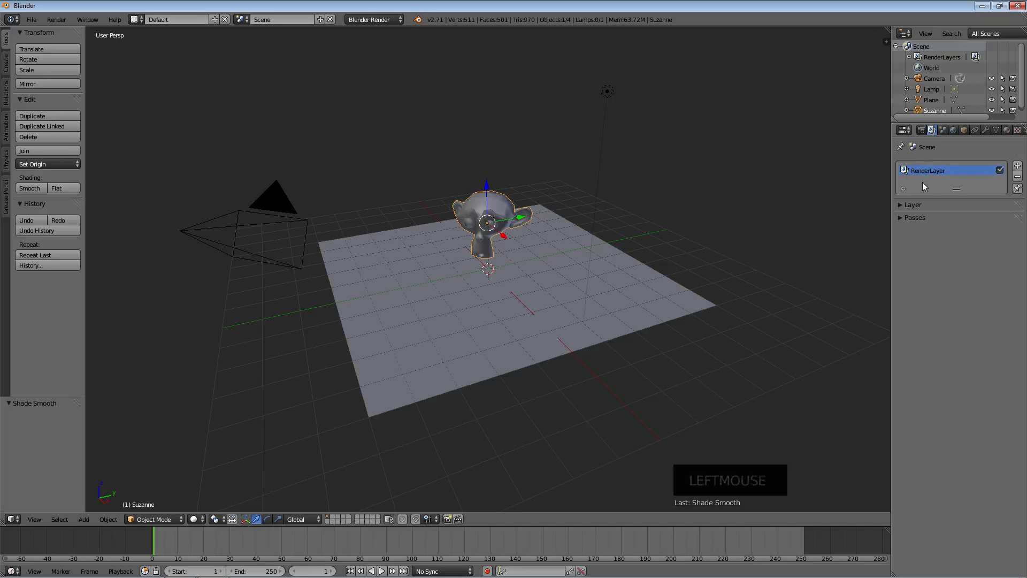
pyautogui.click(900, 205)
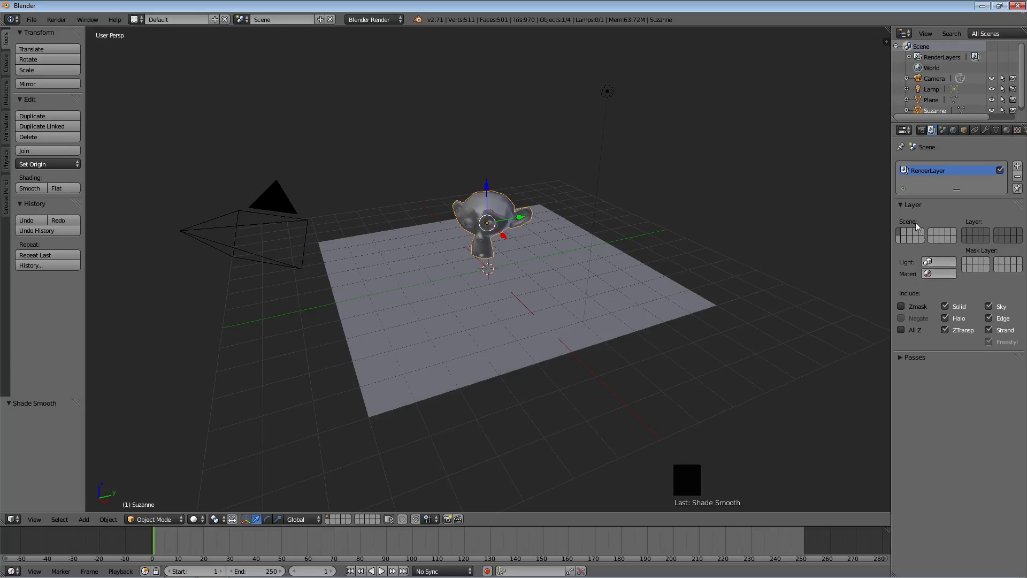
pyautogui.click(944, 131)
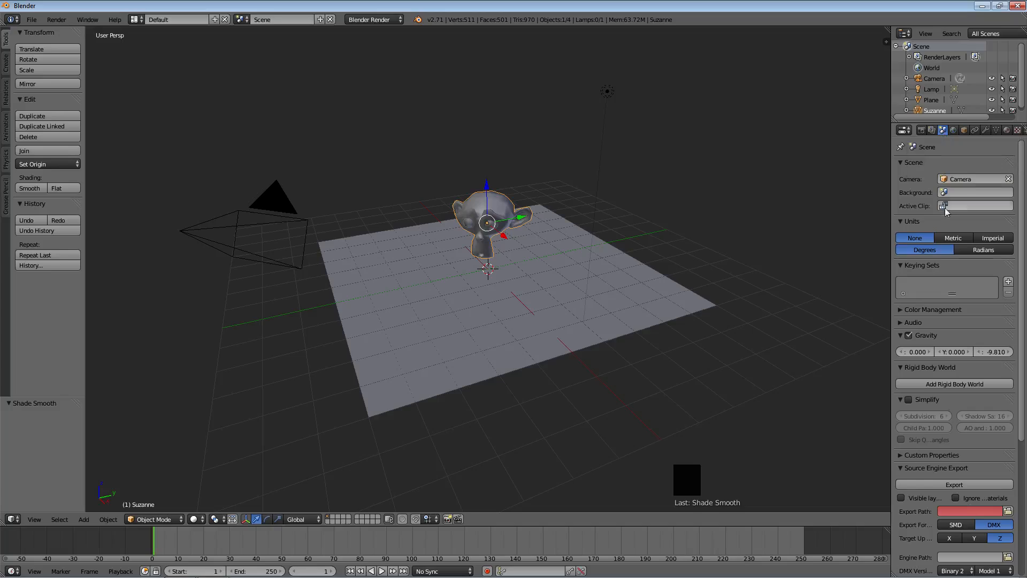
pyautogui.scroll(-14, 927, 292)
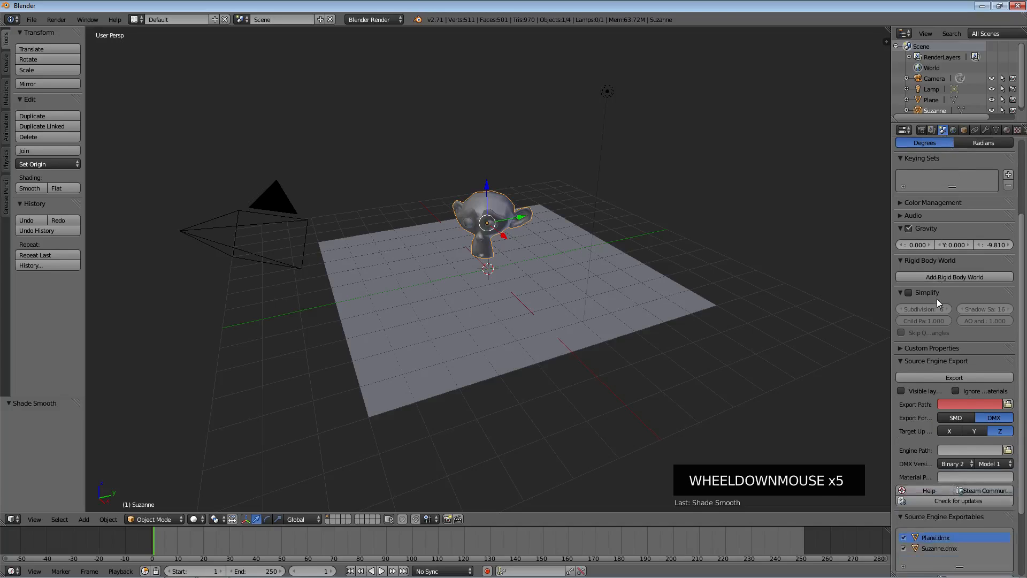
pyautogui.scroll(-2, 942, 301)
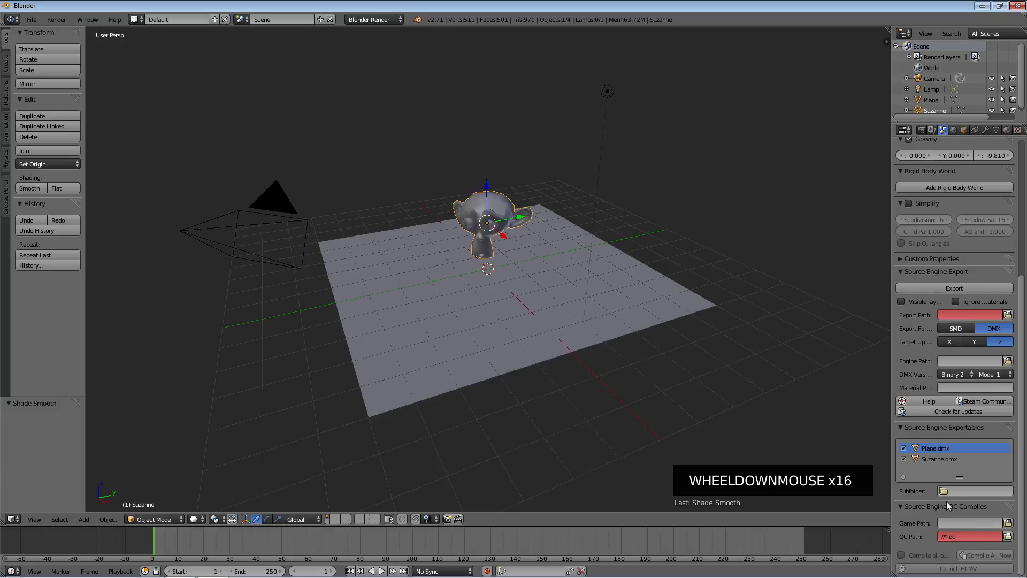
pyautogui.scroll(12, 946, 475)
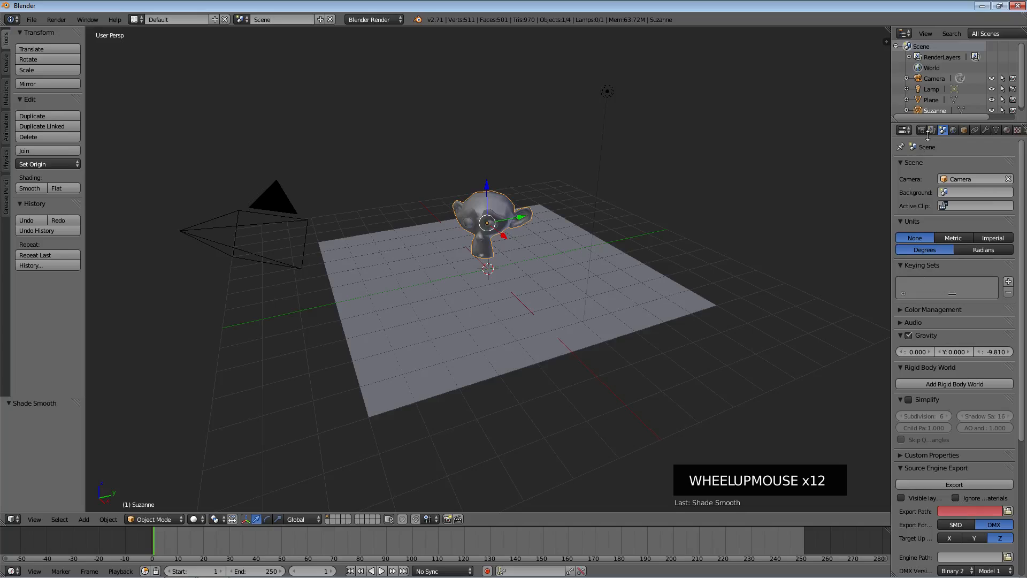
pyautogui.click(953, 131)
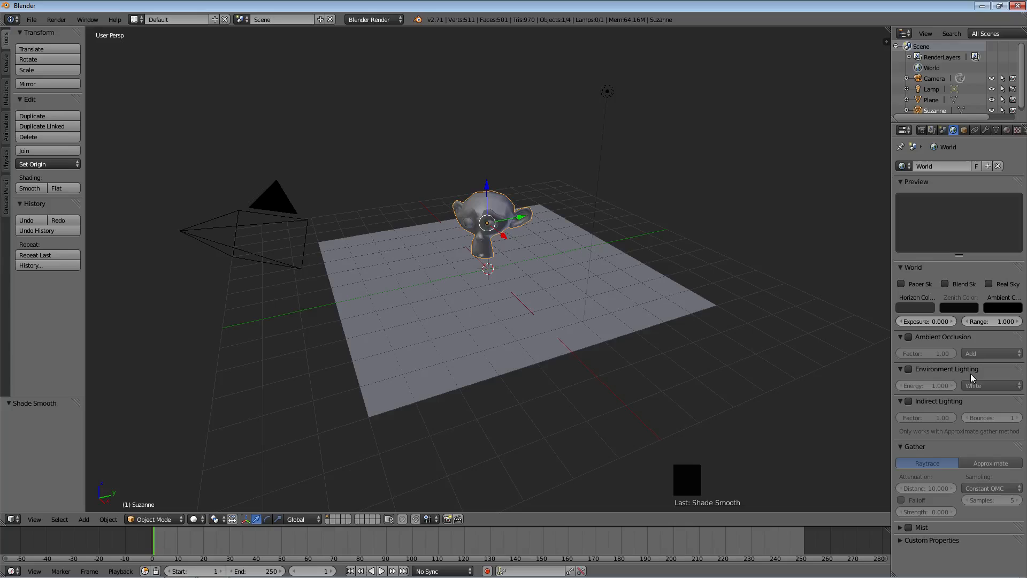
pyautogui.scroll(-3, 964, 441)
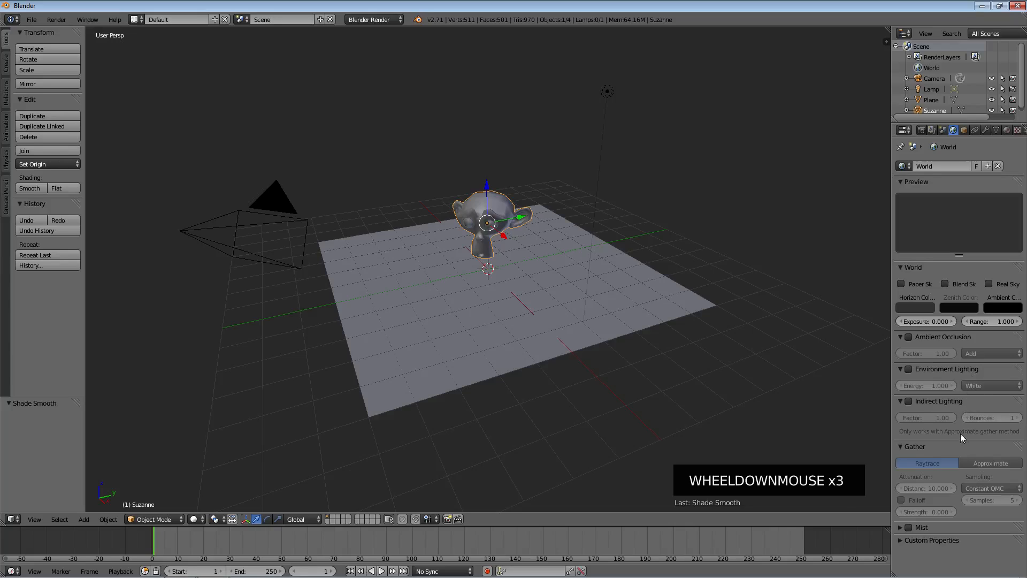
pyautogui.click(964, 130)
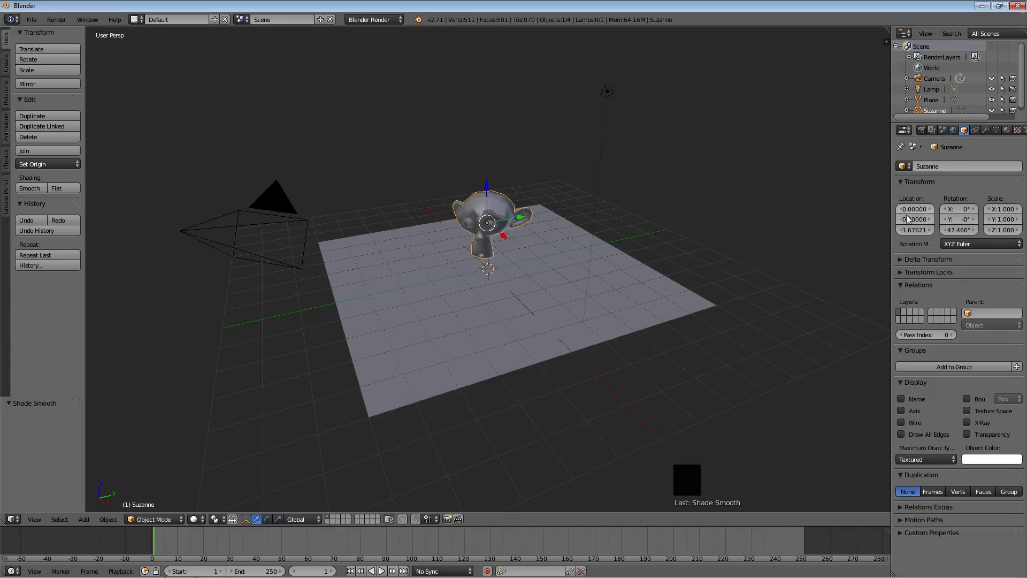
# Shade the monkey head flat and add a Subdivision Surface modifier to it
pyautogui.click(984, 129)
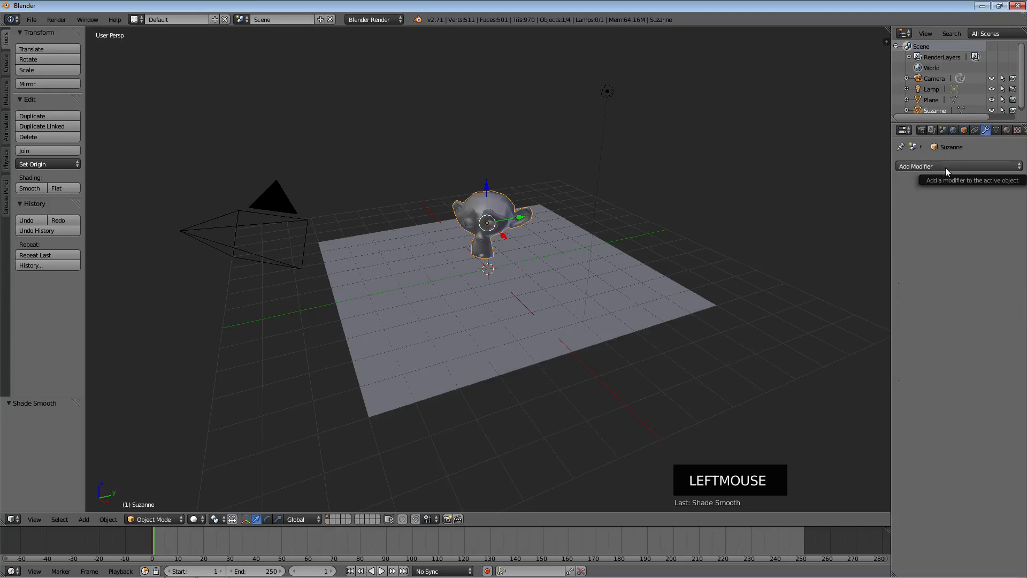
pyautogui.click(60, 189)
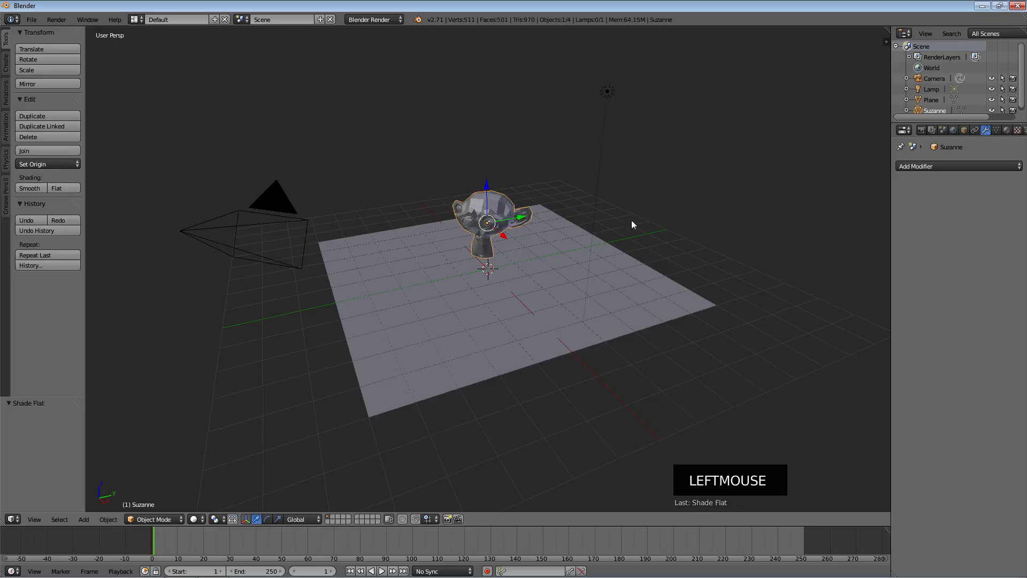
pyautogui.click(938, 166)
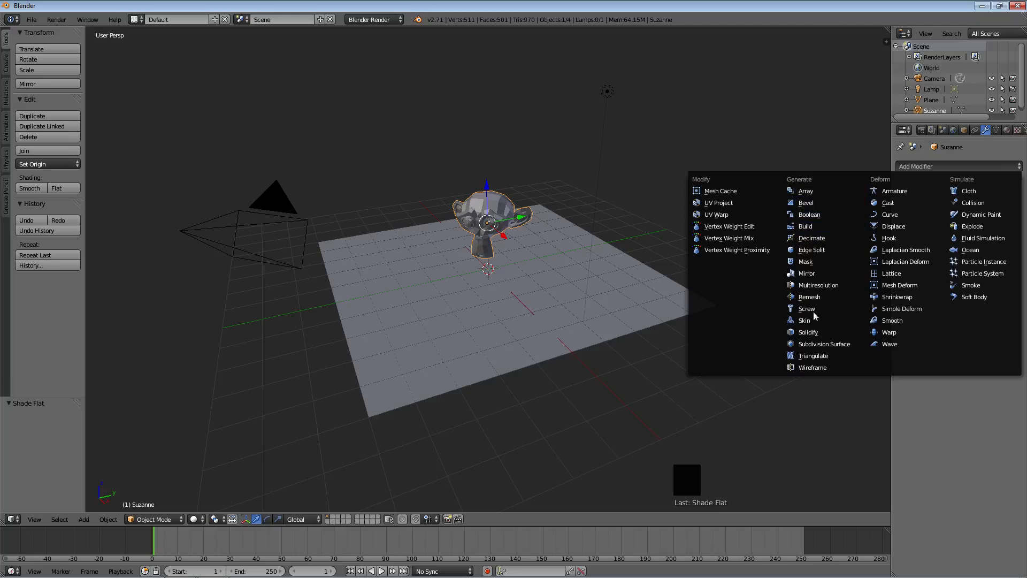
pyautogui.click(814, 344)
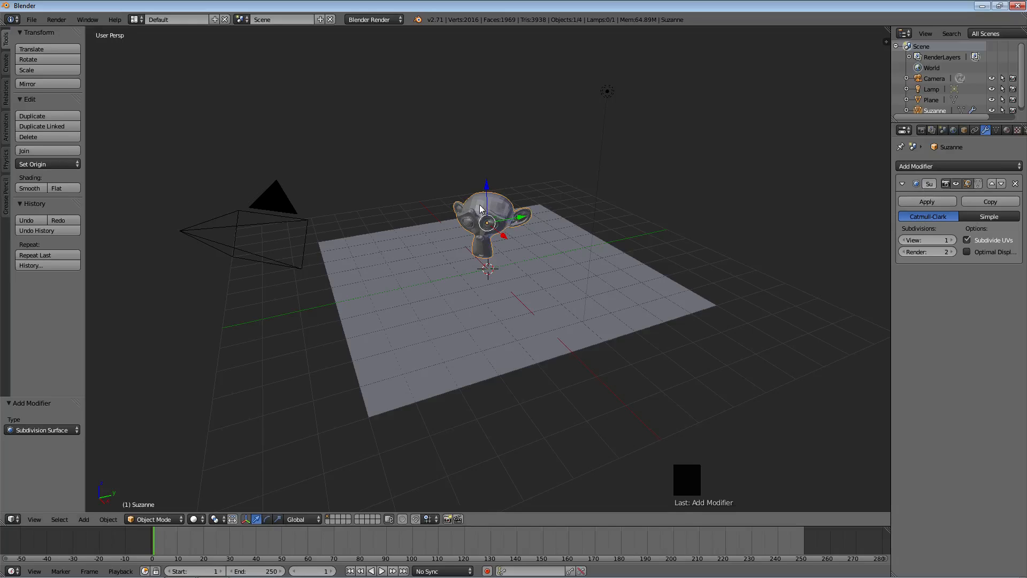
# Try the Subdivision Surface modifier with view subdivisions of 0 and of 4
pyautogui.click(904, 242)
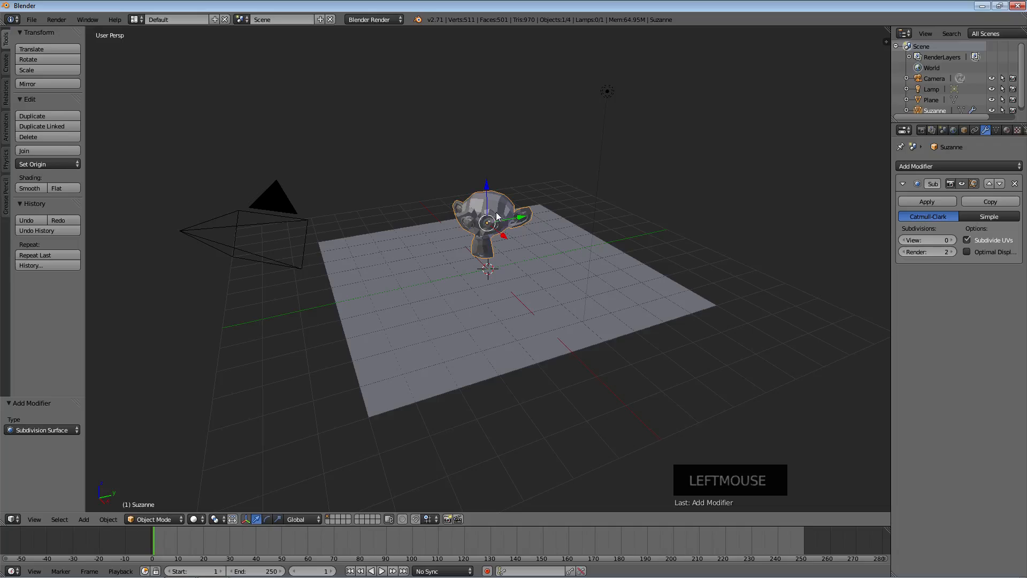
pyautogui.click(953, 240)
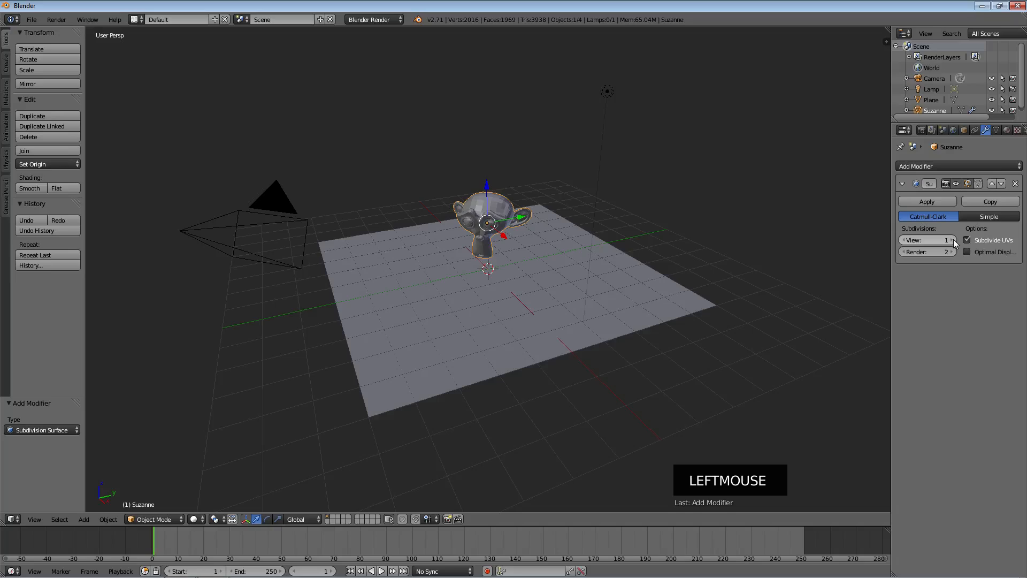
pyautogui.click(953, 240)
pyautogui.click(953, 240)
pyautogui.click(953, 240)
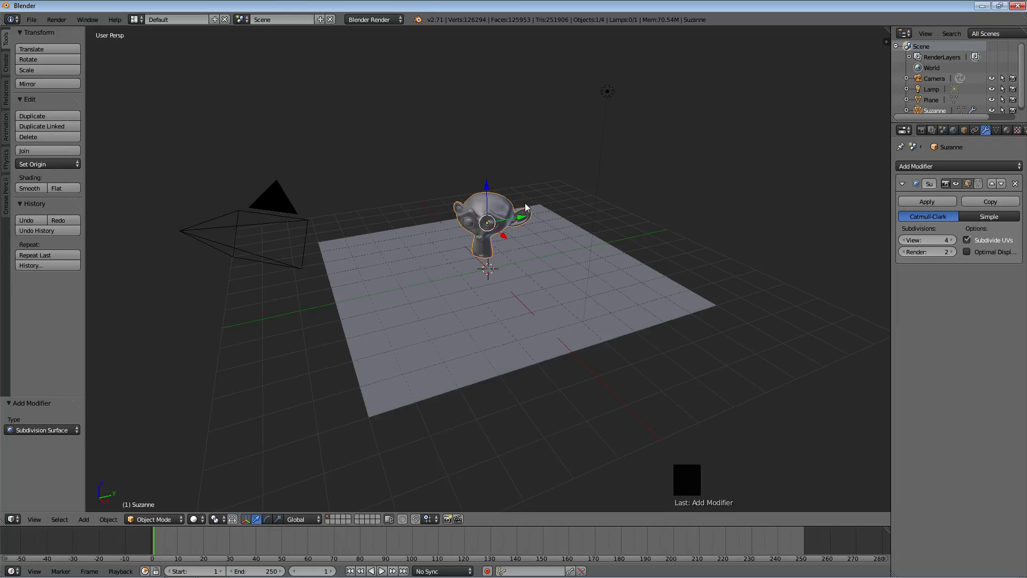
# Set the modifier's view subdivisions to 3 and render subdivisions to 4, and render the frame
pyautogui.click(926, 251)
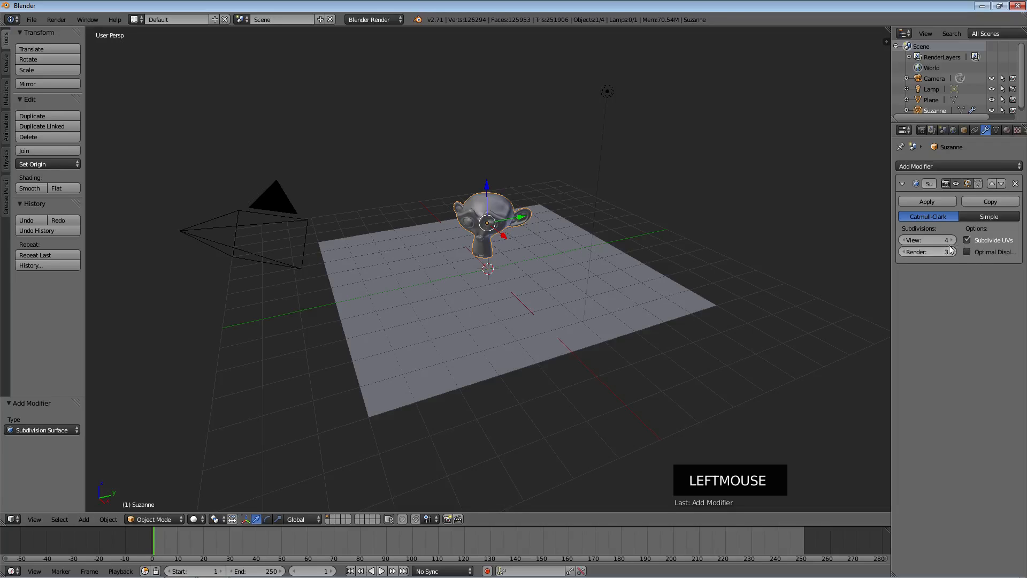
pyautogui.click(904, 239)
pyautogui.click(903, 239)
pyautogui.click(904, 239)
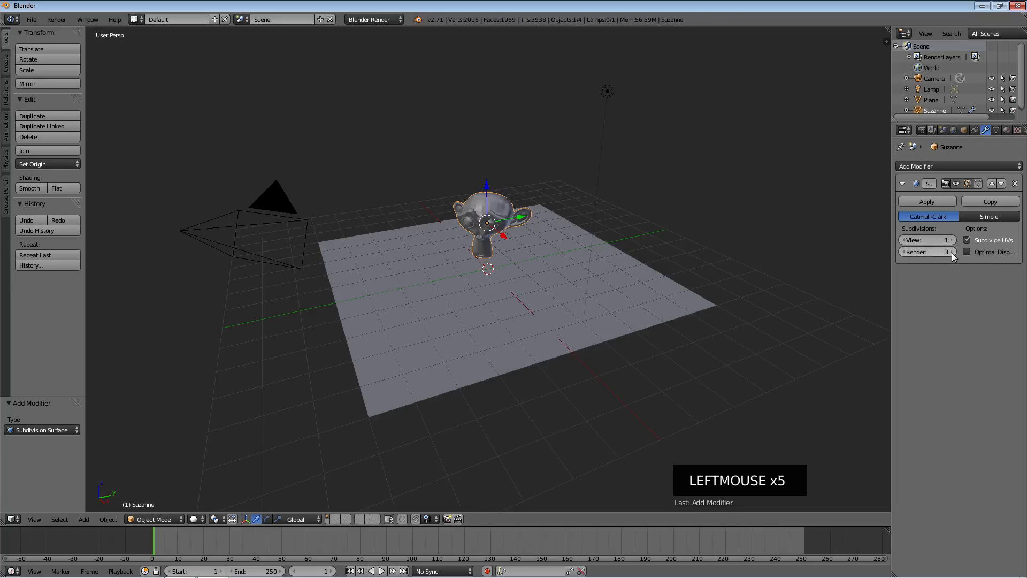
pyautogui.click(952, 252)
pyautogui.click(951, 240)
pyautogui.click(952, 241)
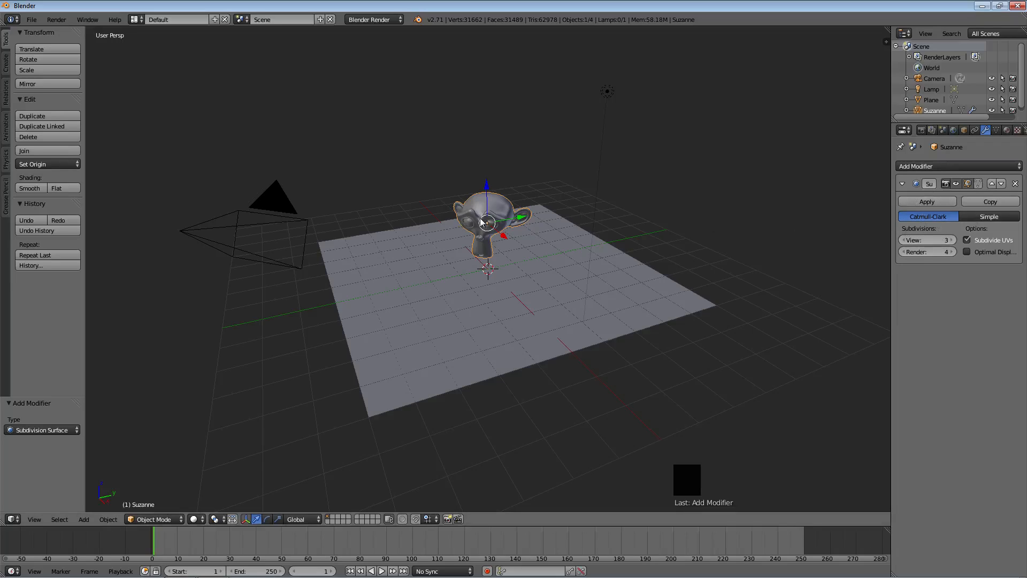
pyautogui.press('F12')
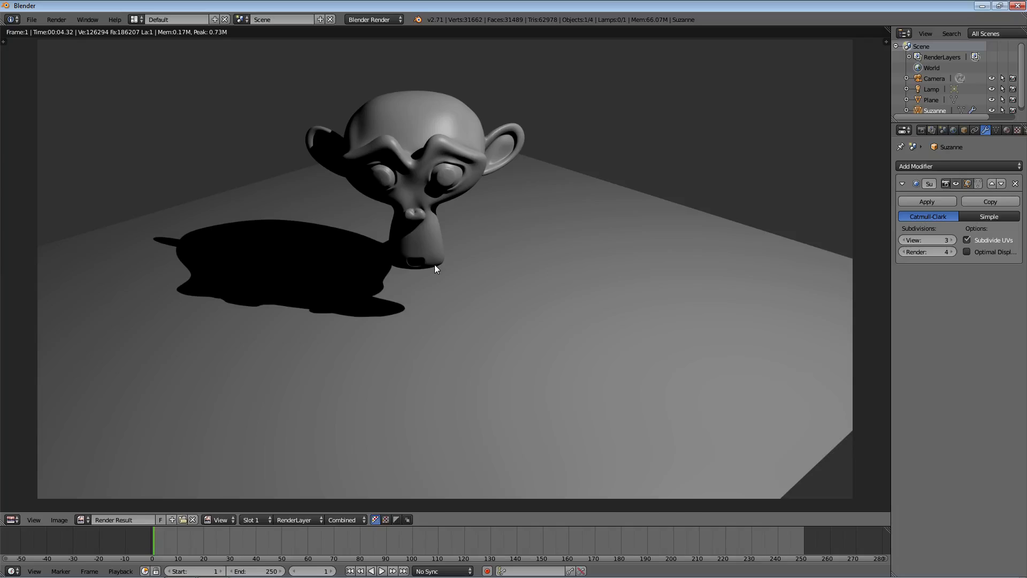
pyautogui.press('Escape')
# Shade the subdivided monkey head smooth and render the frame again for comparison
pyautogui.click(23, 187)
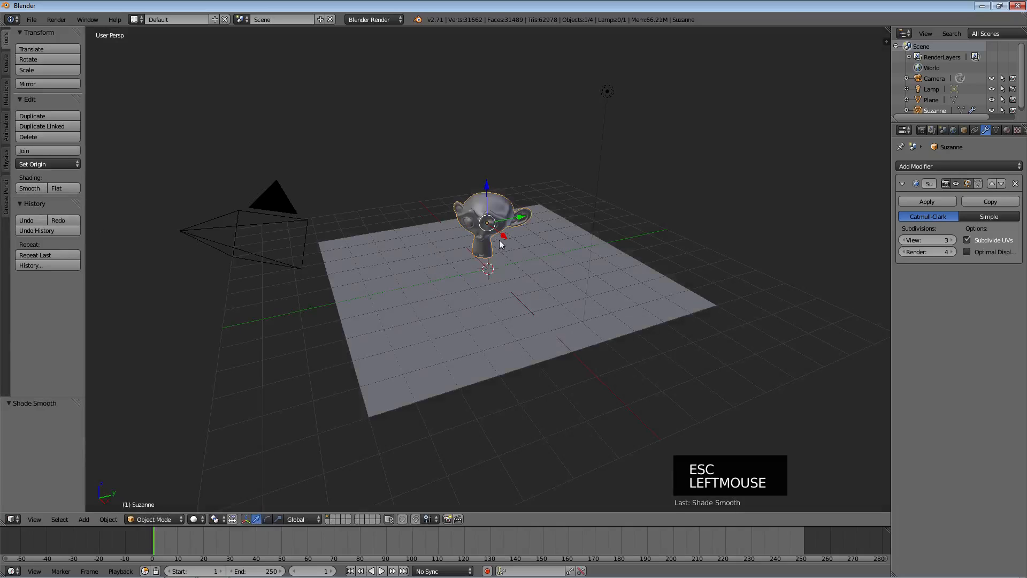
pyautogui.press('F12')
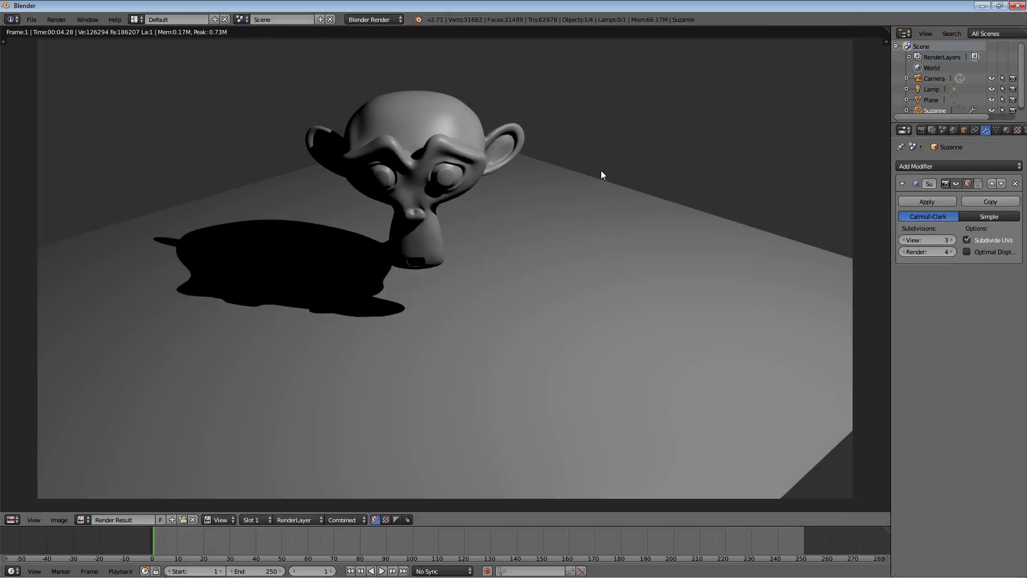
pyautogui.press('Escape')
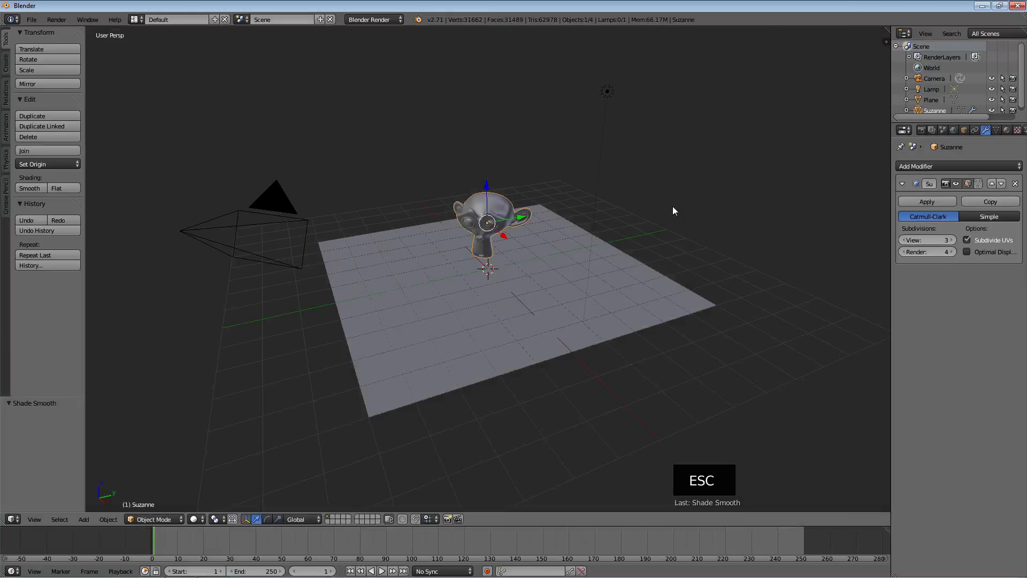
# Remove the Subdivision Surface modifier from the monkey head and shade it flat
pyautogui.click(1015, 183)
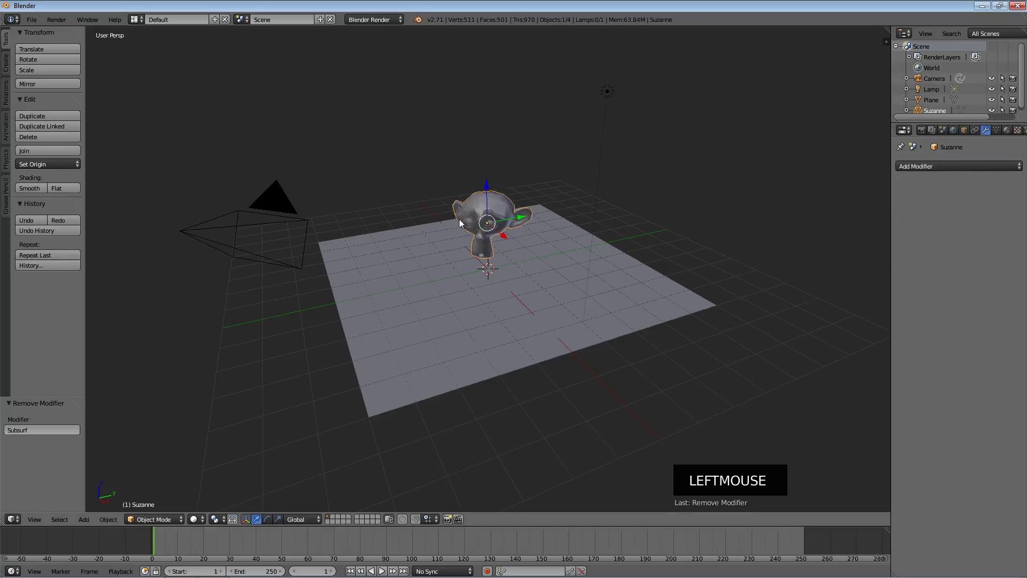
pyautogui.click(56, 188)
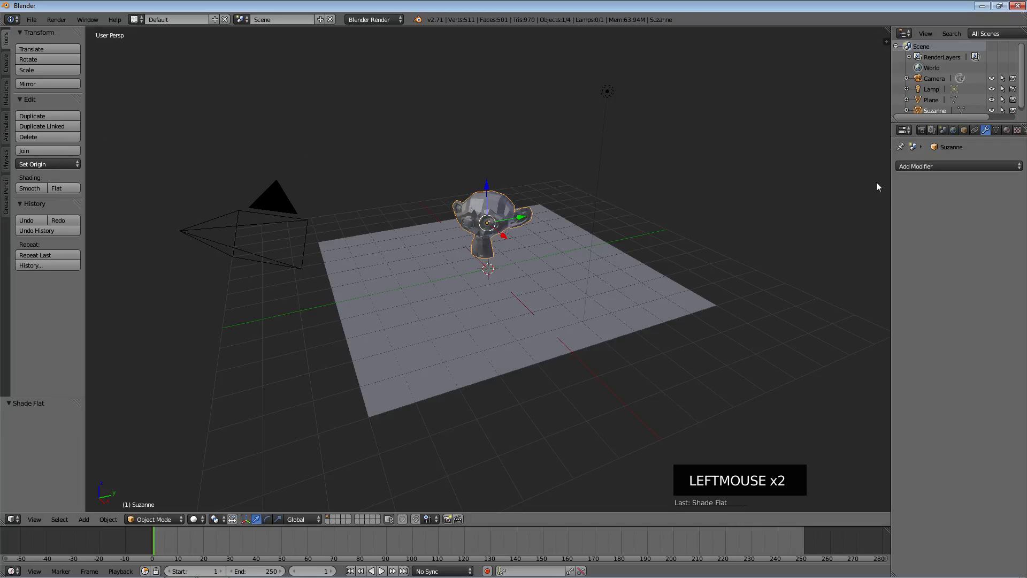
# Examine the monkey head's material properties and compare them with the texture properties
pyautogui.click(1006, 130)
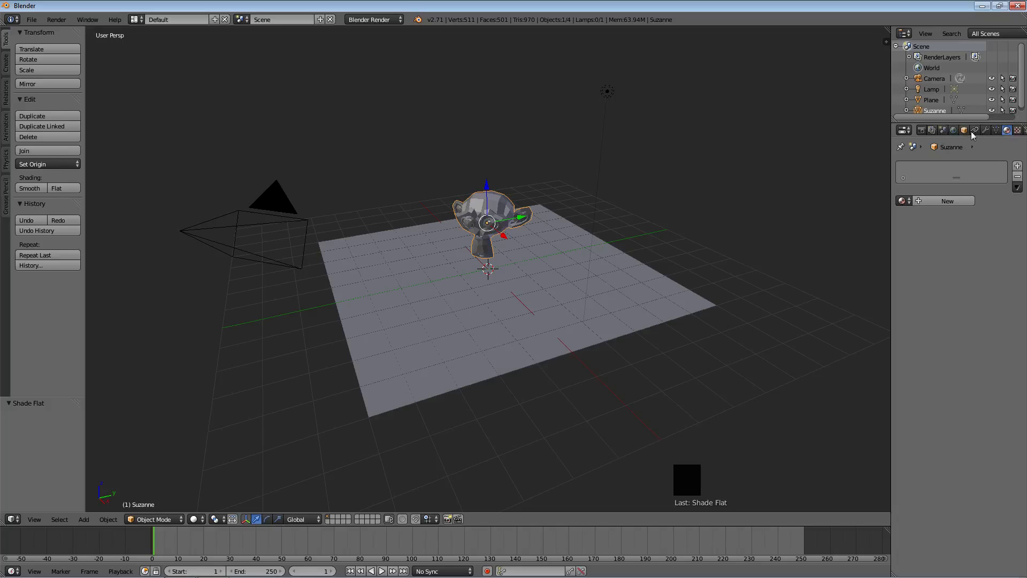
pyautogui.scroll(-1, 1017, 134)
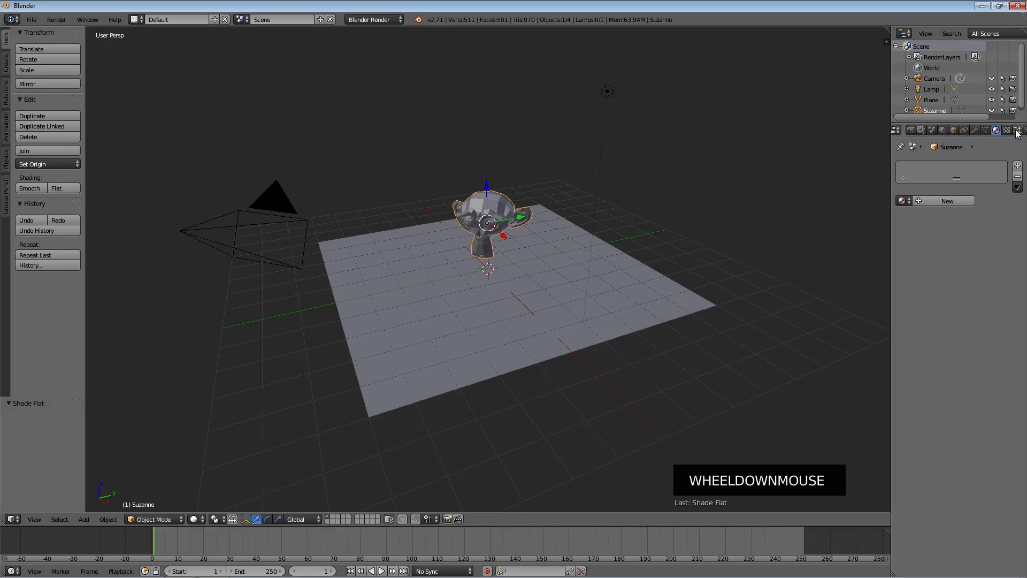
pyautogui.scroll(-1, 1016, 133)
pyautogui.scroll(-1, 980, 130)
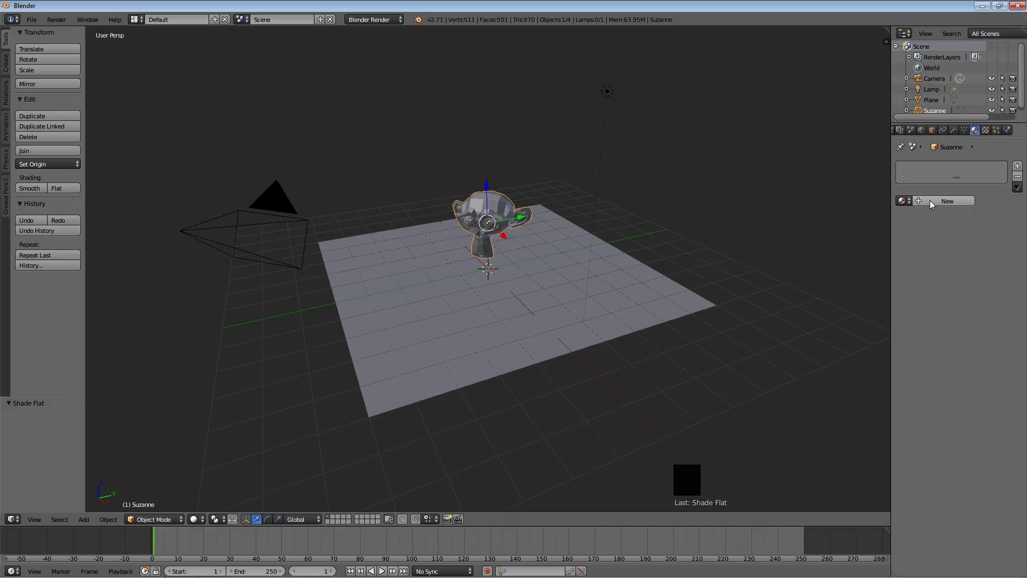
pyautogui.click(984, 131)
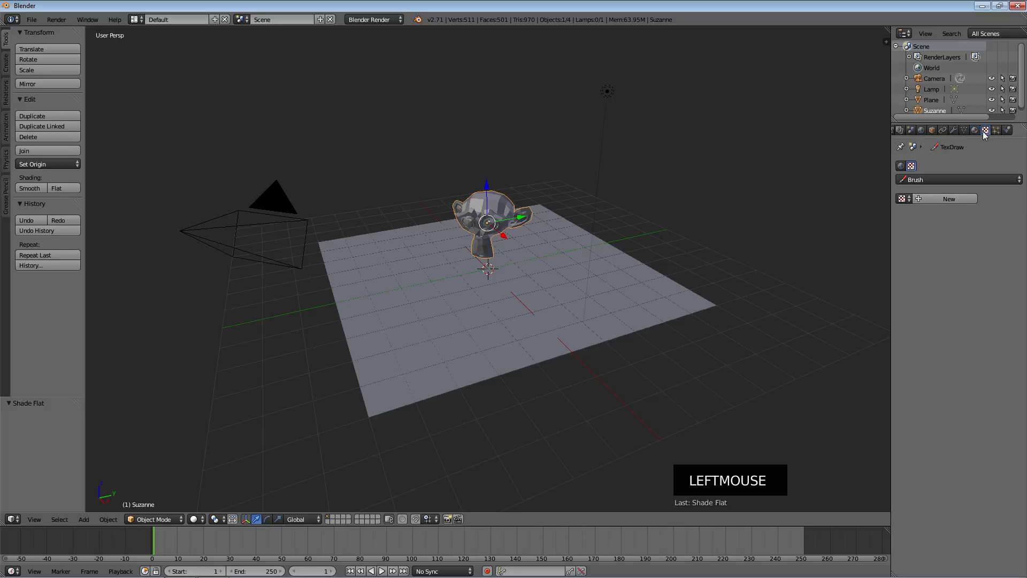
pyautogui.click(977, 131)
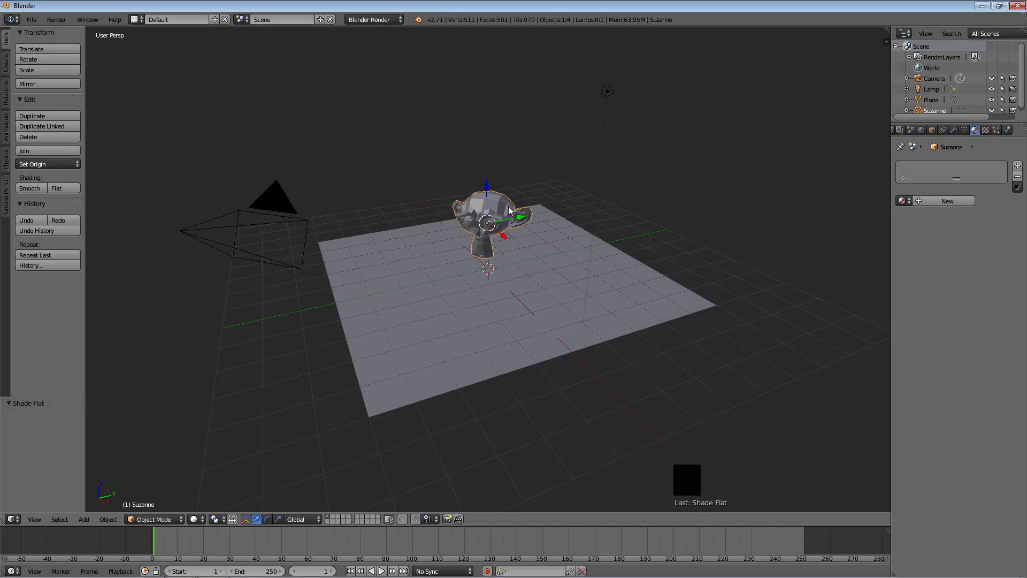
pyautogui.click(986, 130)
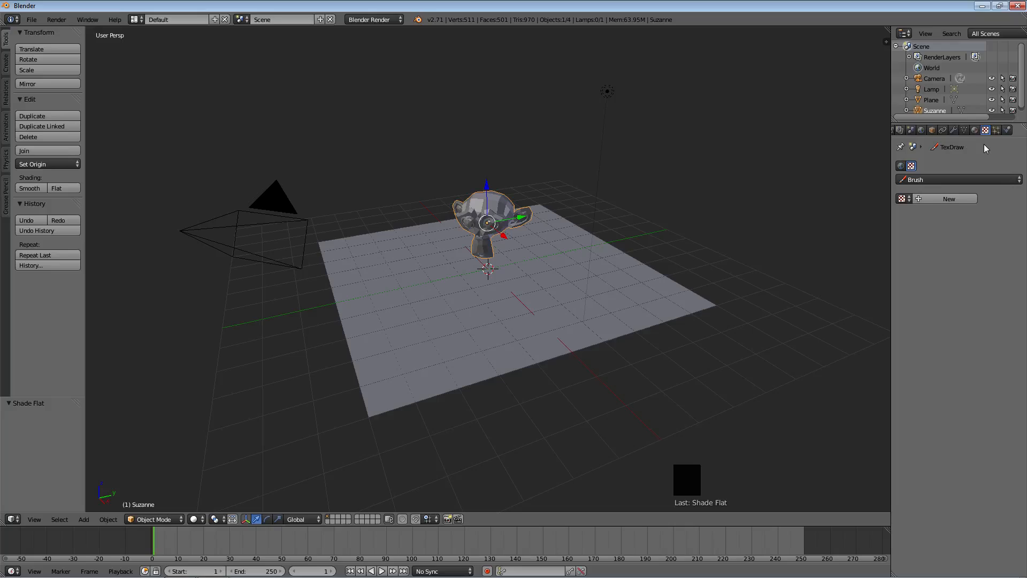
pyautogui.click(975, 130)
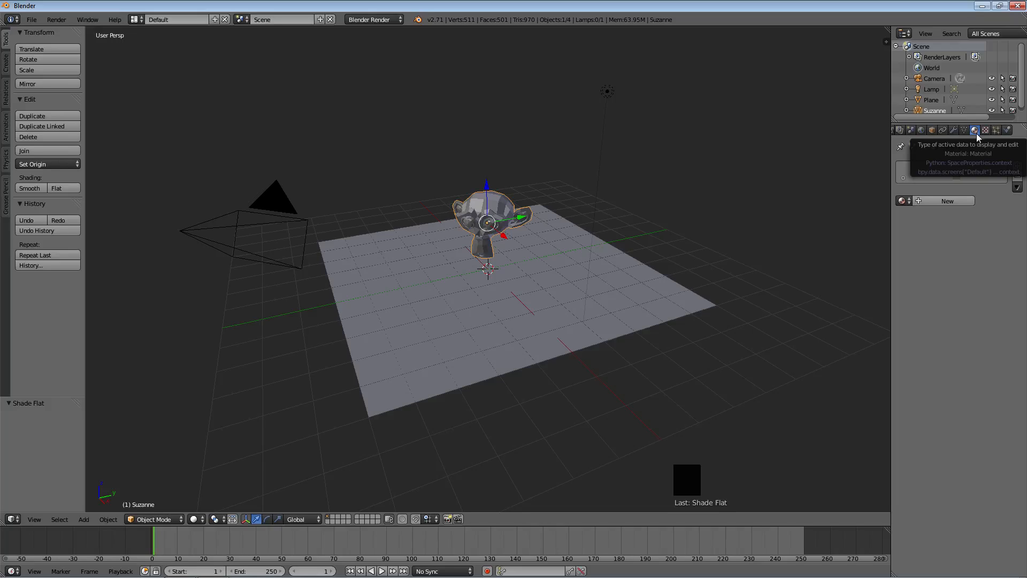
pyautogui.click(985, 130)
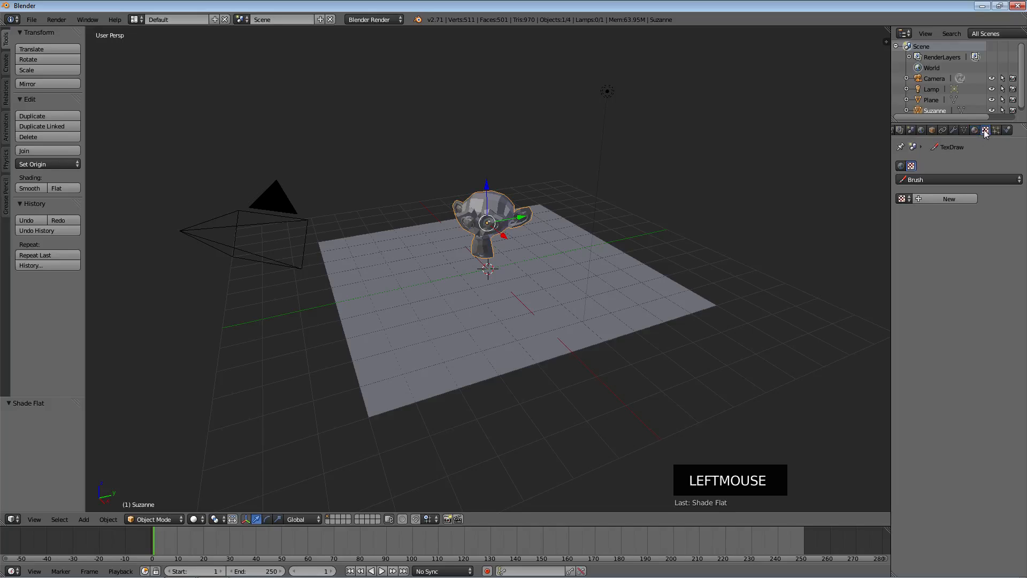
pyautogui.click(985, 131)
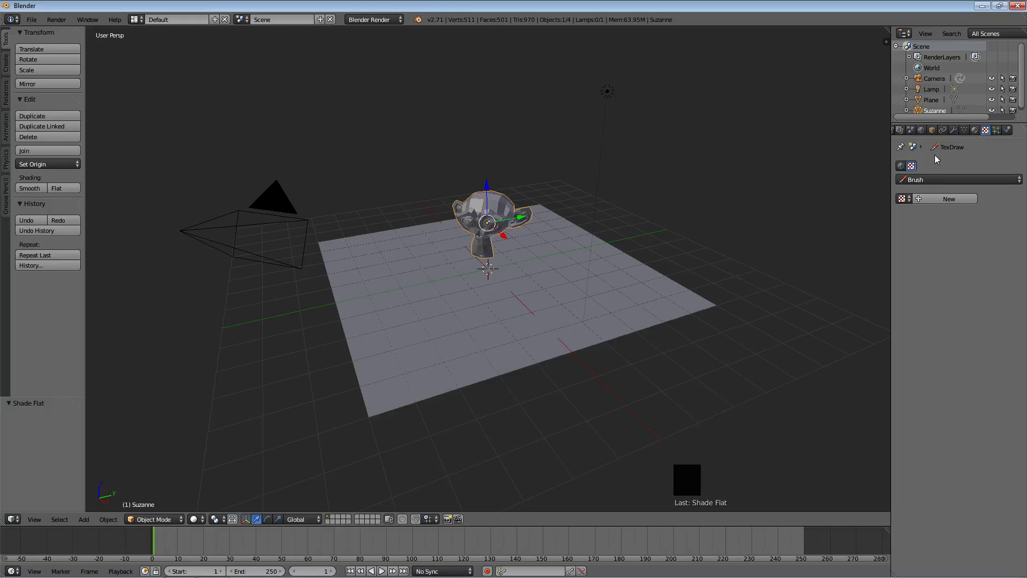
# Look through the monkey head's particle and physics properties, and return to the render settings
pyautogui.click(993, 131)
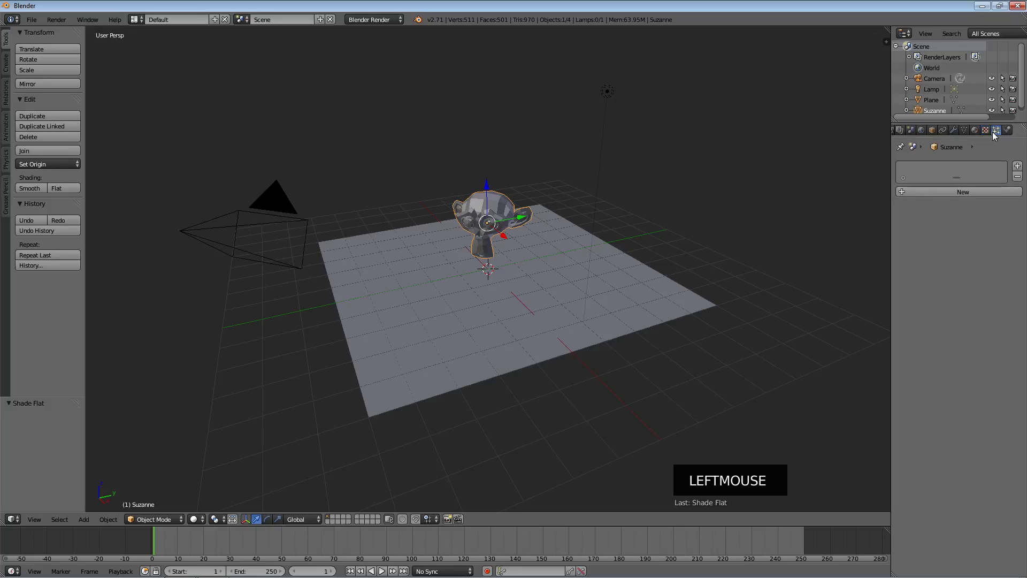
pyautogui.click(1006, 131)
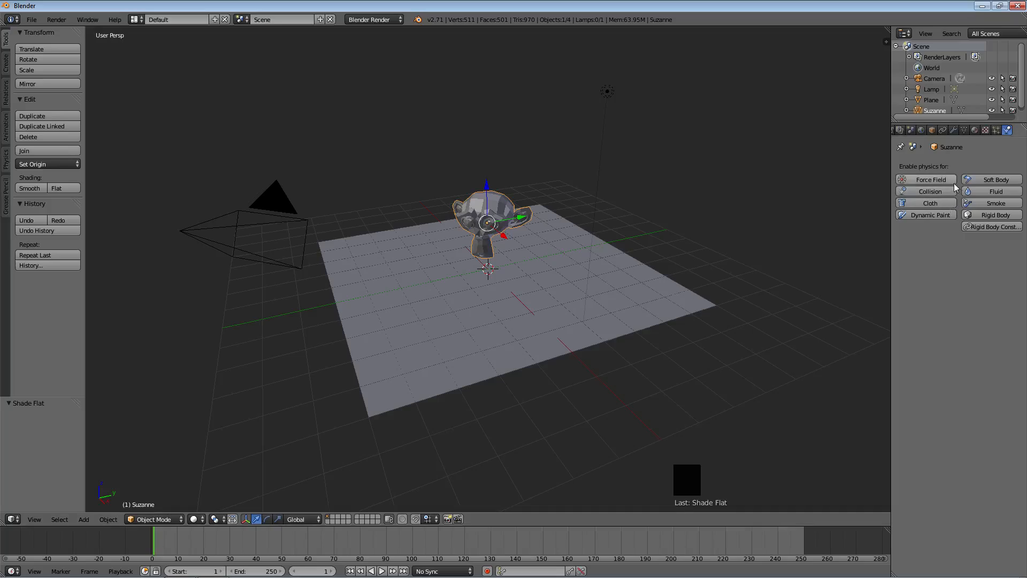
pyautogui.scroll(1, 966, 132)
pyautogui.scroll(5, 966, 132)
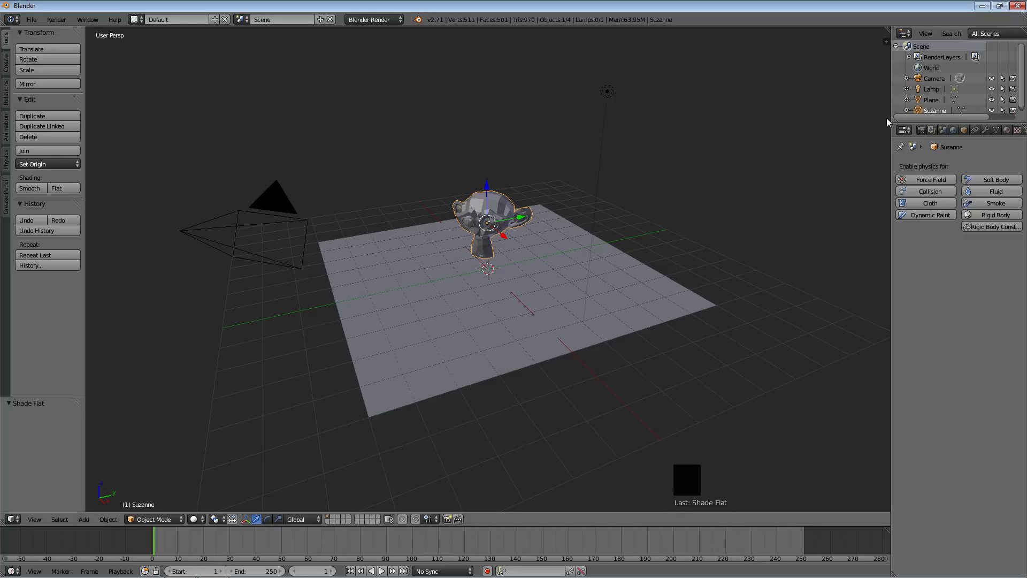
pyautogui.click(921, 130)
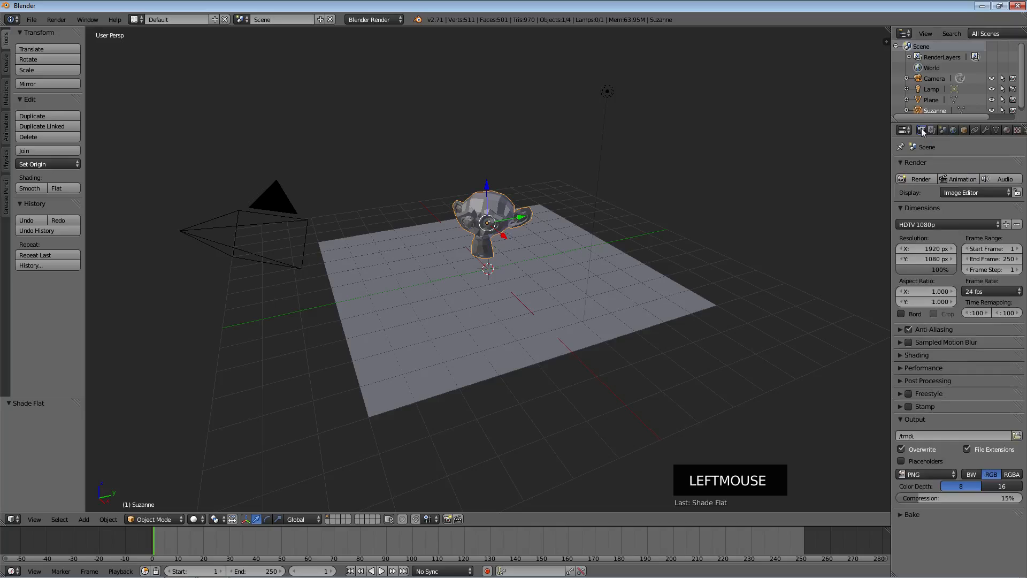